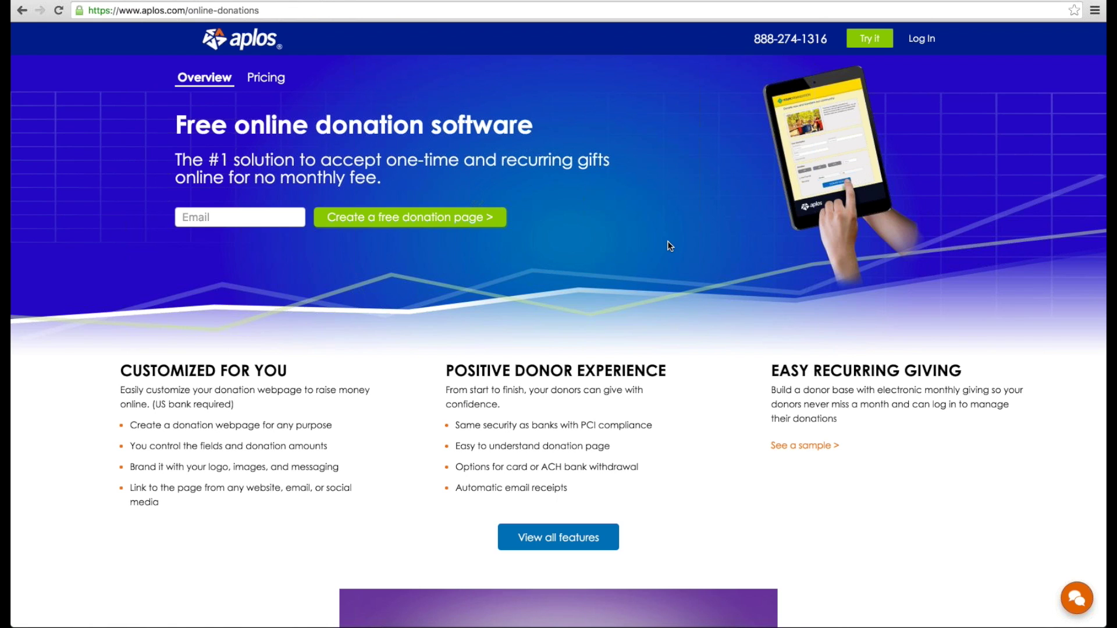
Step: Browse the main Aplos home page
scroll(668, 244, down, 5)
scroll(668, 244, up, 5)
click(263, 33)
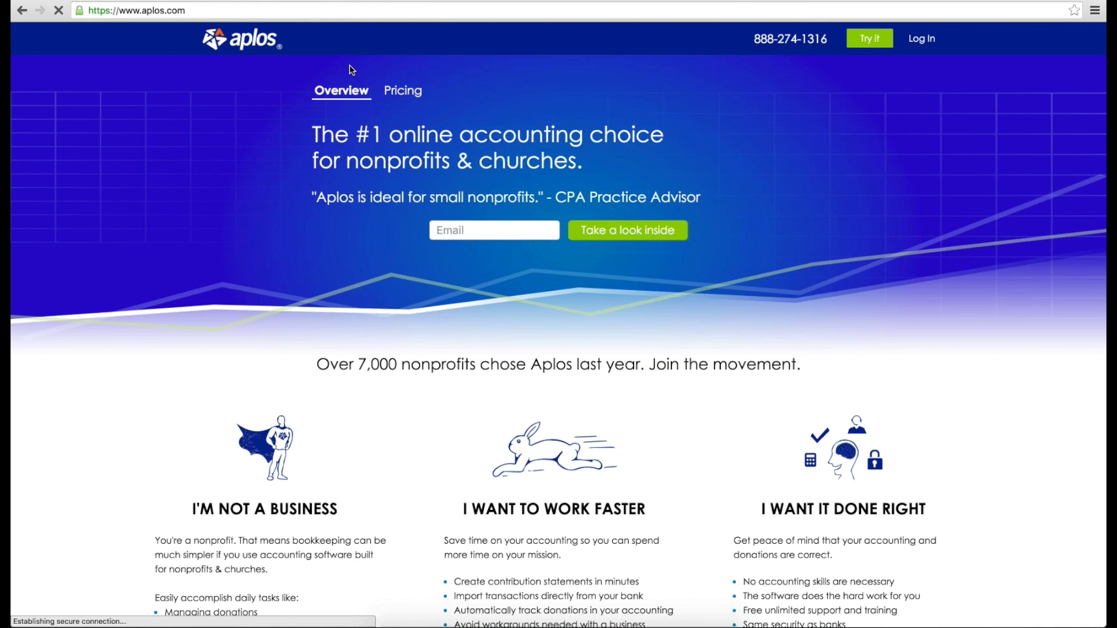
scroll(351, 69, down, 3)
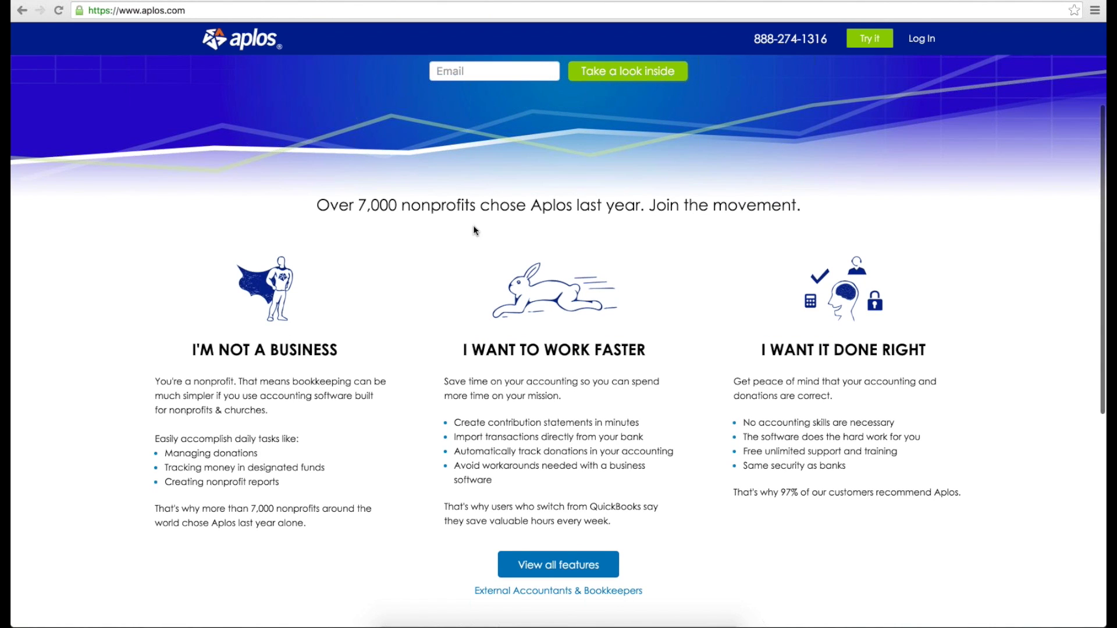
scroll(610, 215, down, 2)
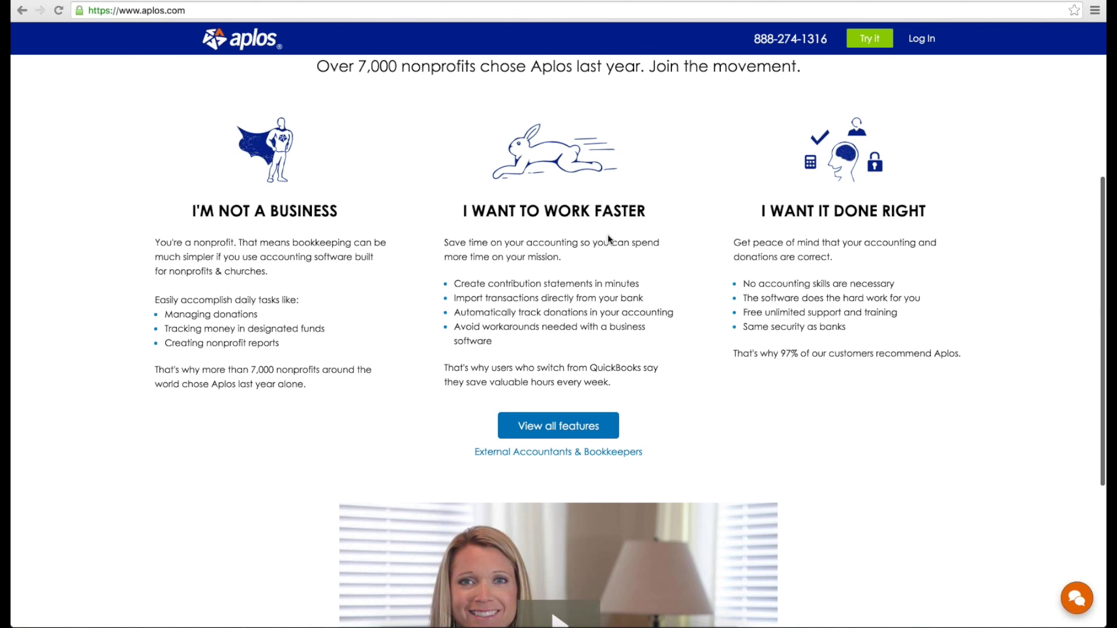
scroll(591, 235, down, 4)
scroll(591, 235, up, 10)
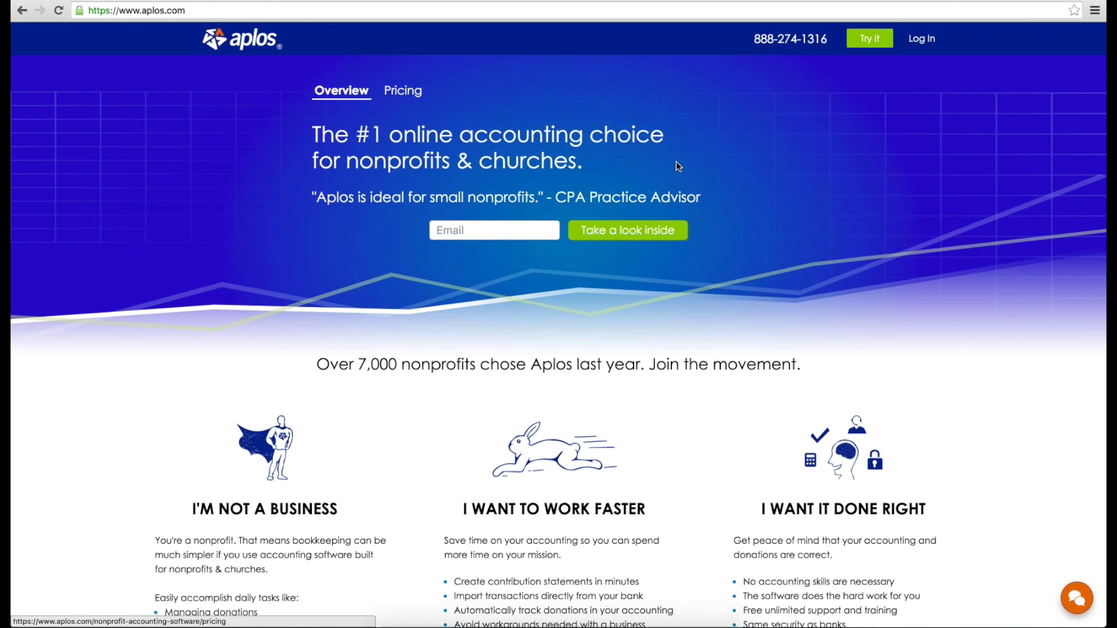
scroll(676, 162, down, 10)
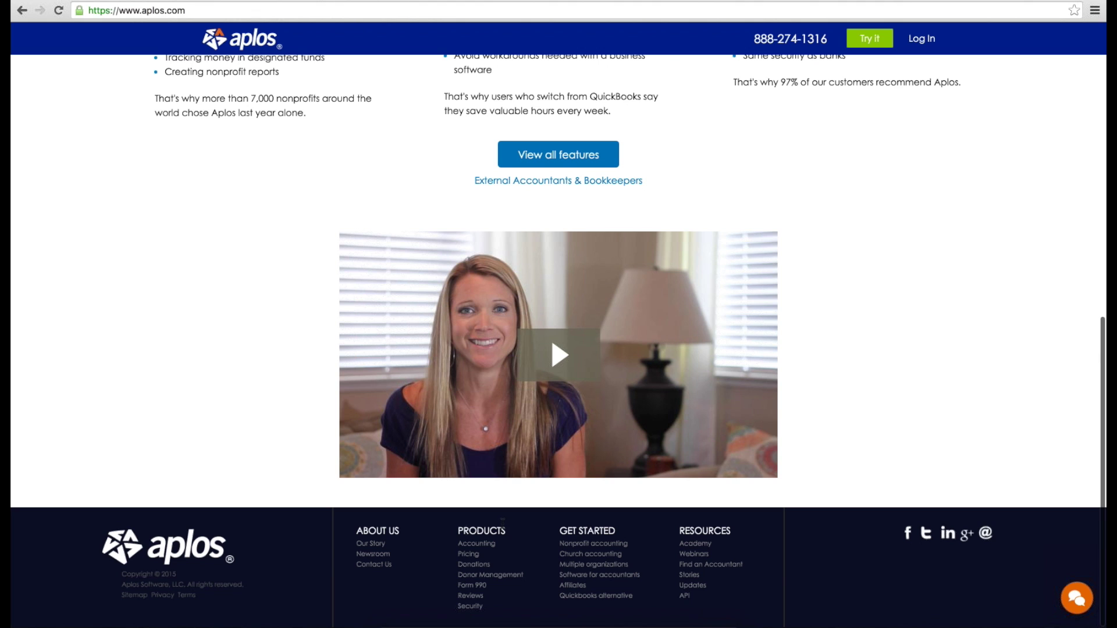
Step: Return to the online donations page, sign up, and set organization type to Other
click(473, 564)
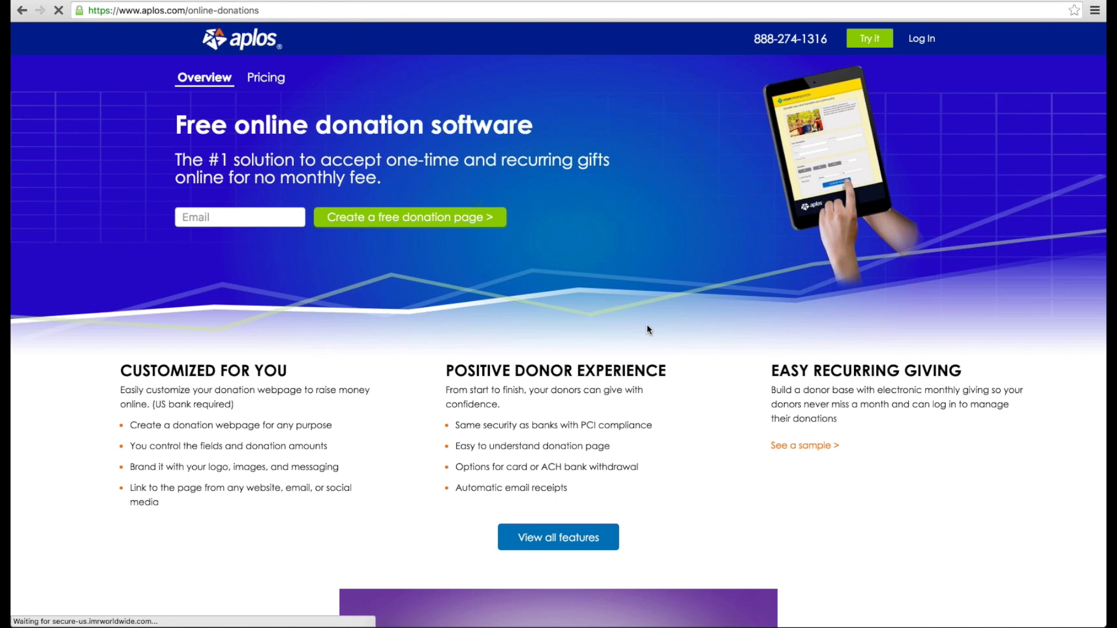
scroll(649, 330, down, 5)
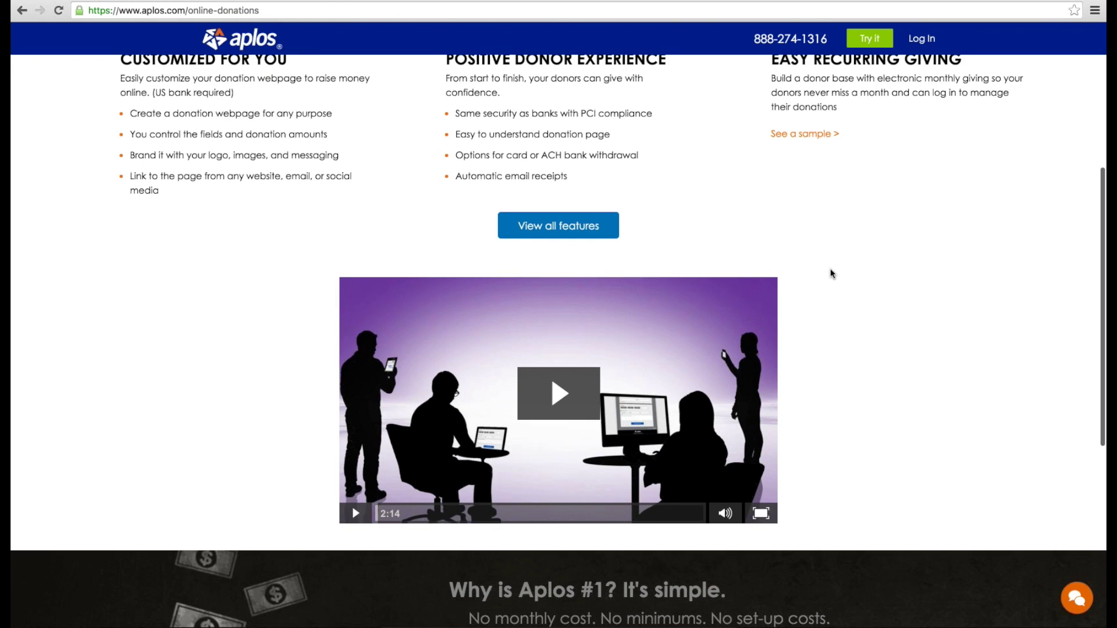
scroll(812, 271, up, 2)
scroll(789, 269, up, 4)
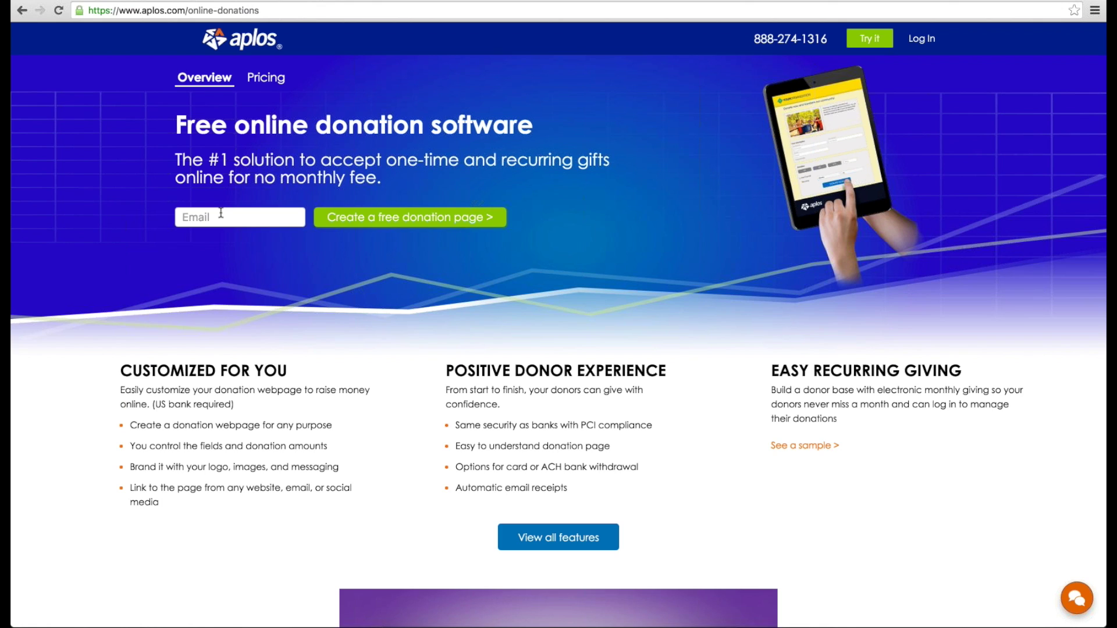
click(268, 217)
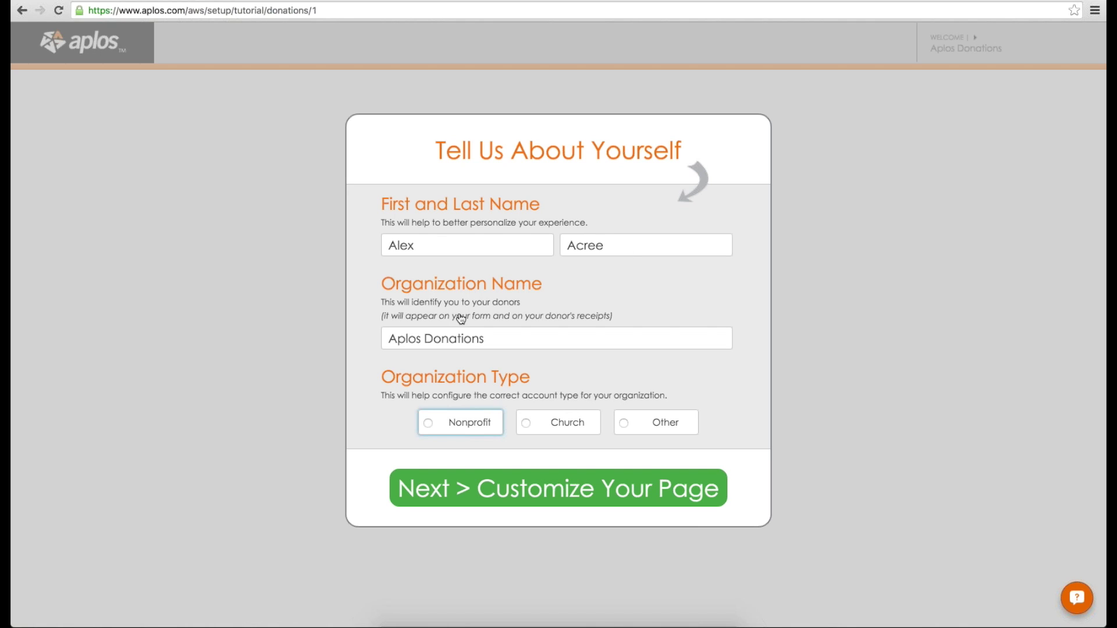
click(665, 423)
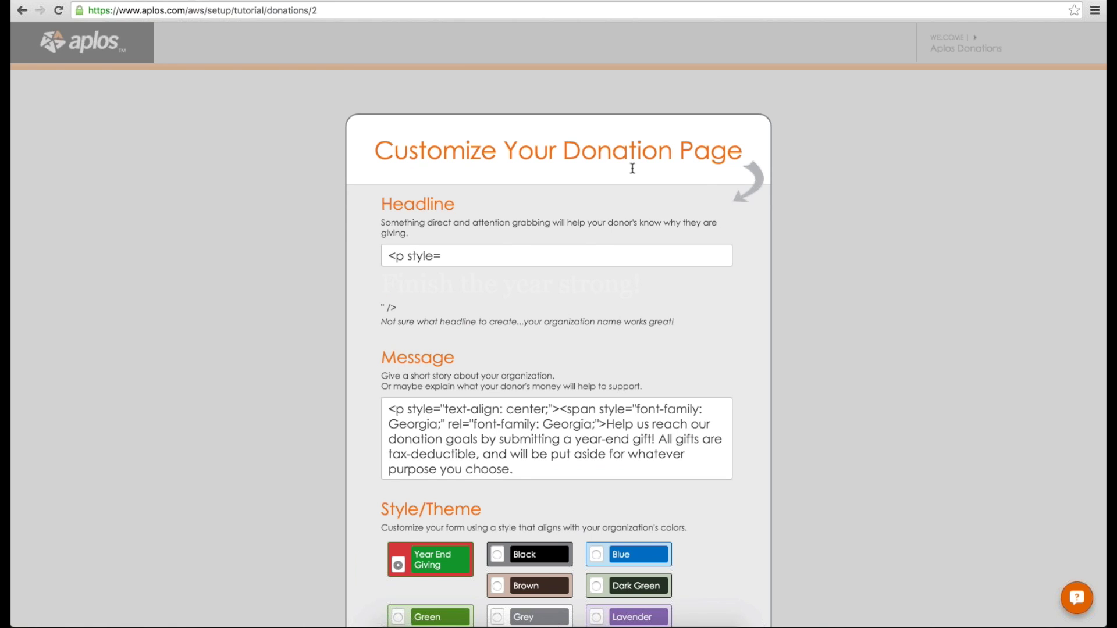
scroll(704, 179, down, 1)
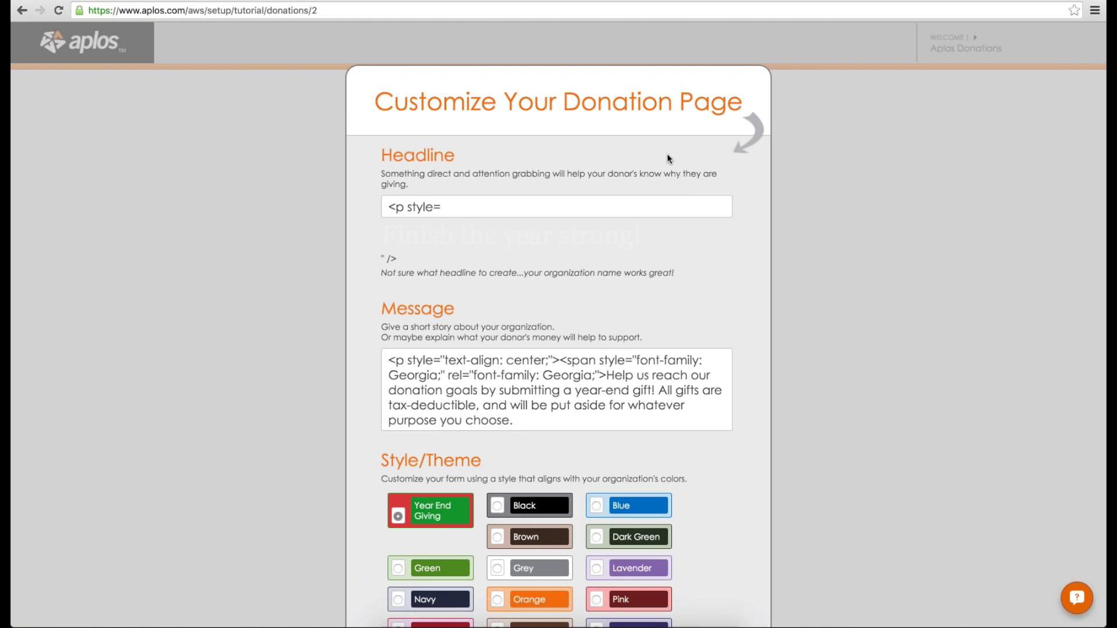
scroll(668, 157, down, 1)
scroll(668, 154, up, 2)
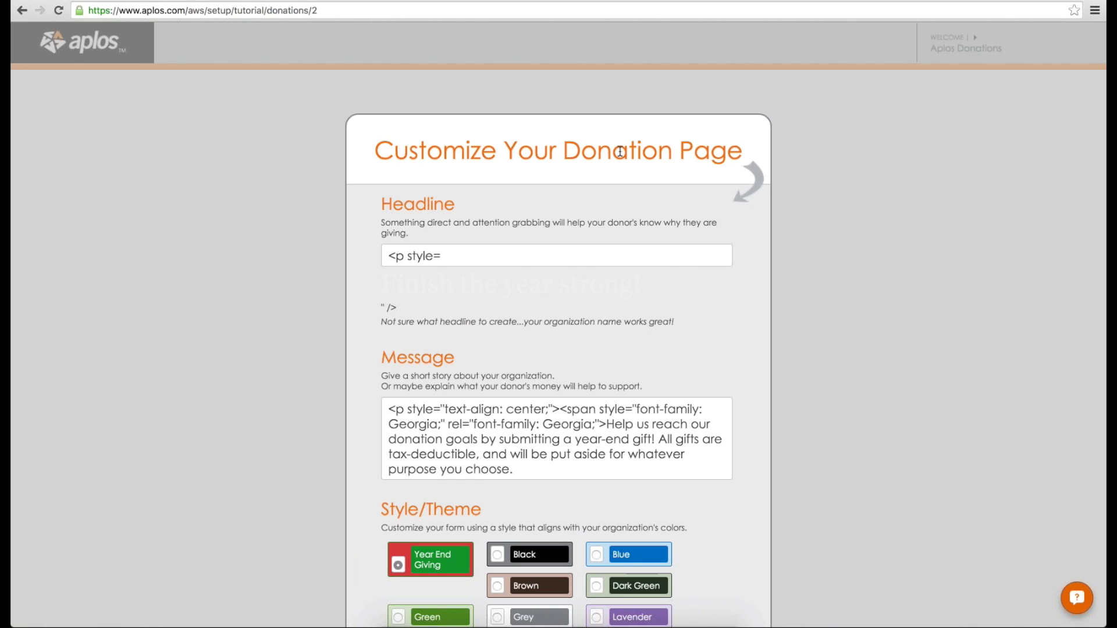
scroll(620, 166, down, 1)
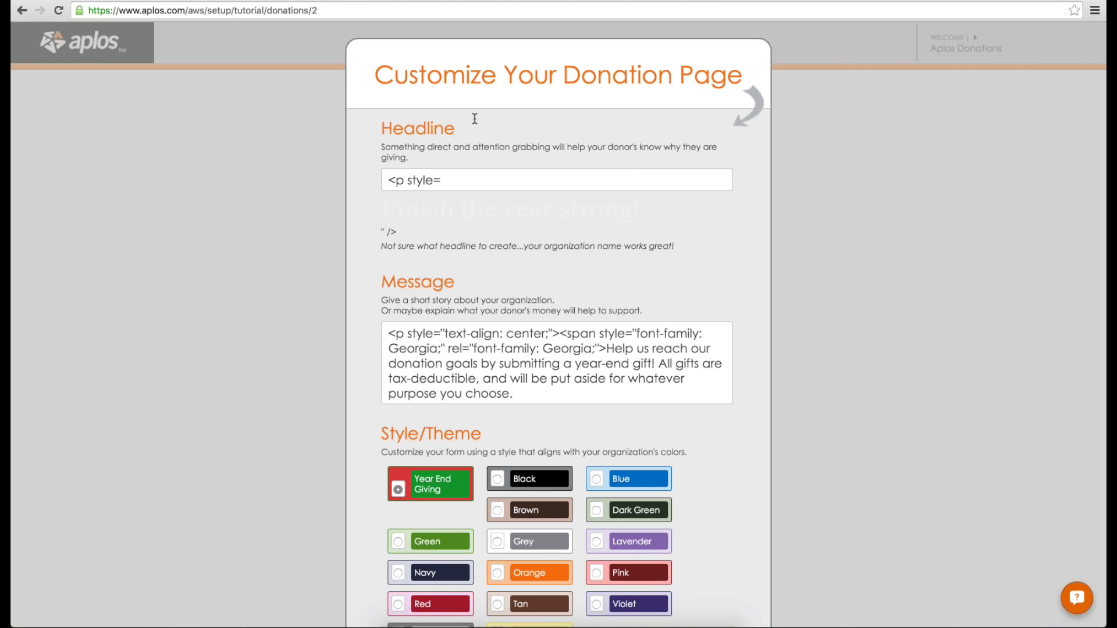
Step: Change the headline to 'Please donate to our Fundraiser'
click(586, 194)
click(576, 184)
text(Ple)
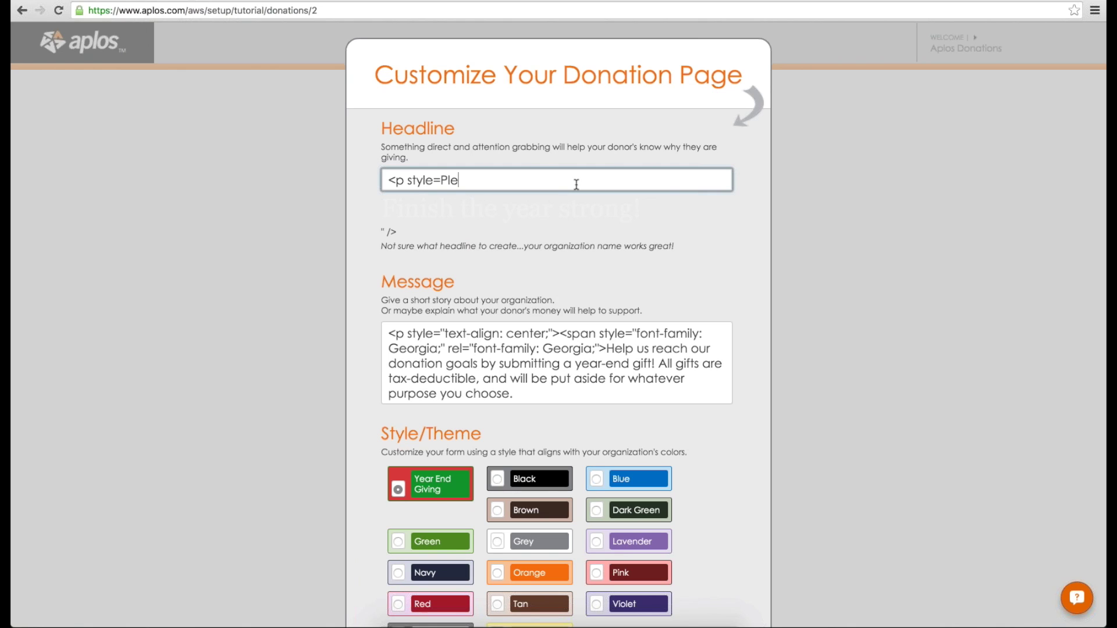
text(ase donate to our Fundraise)
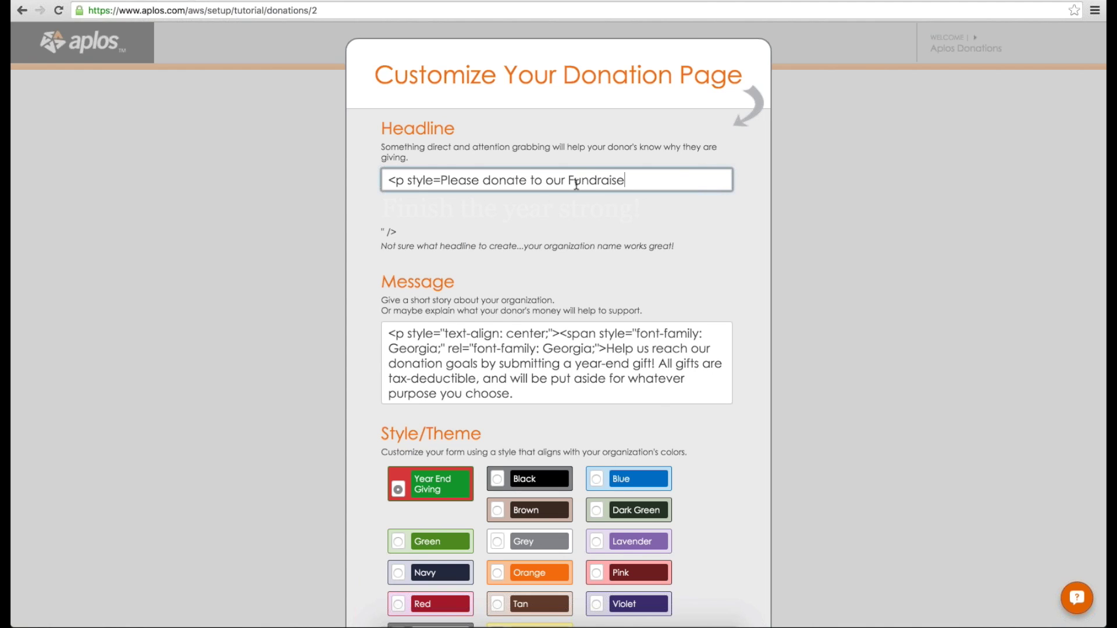
text(r)
Step: Replace the message with 'Thank you for all of your support this year!'
scroll(579, 228, down, 2)
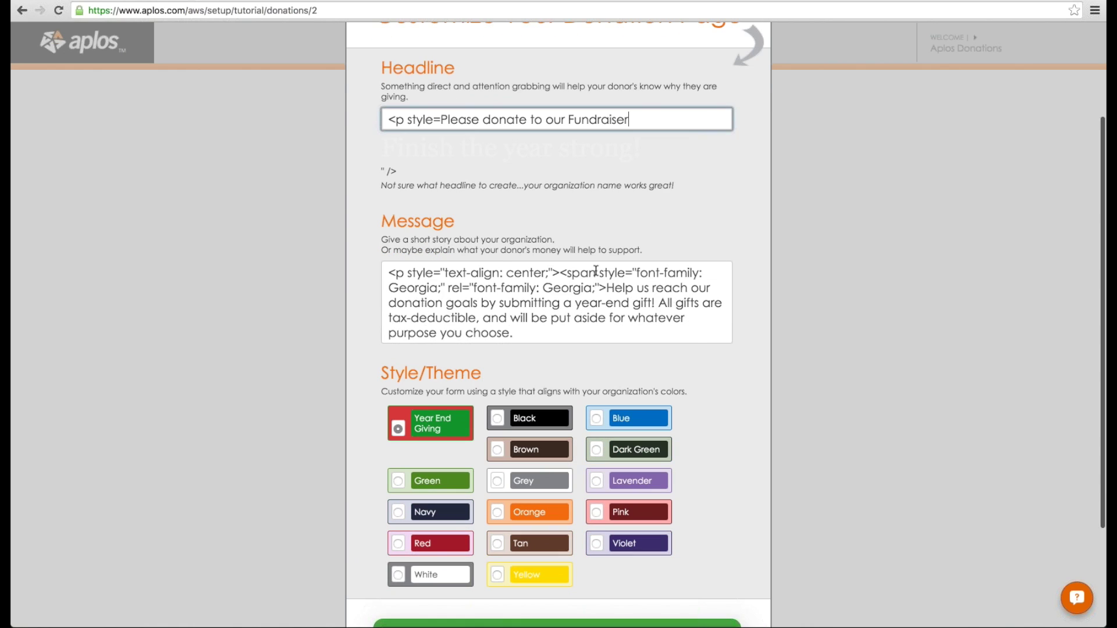
scroll(535, 286, down, 1)
scroll(535, 286, down, 6)
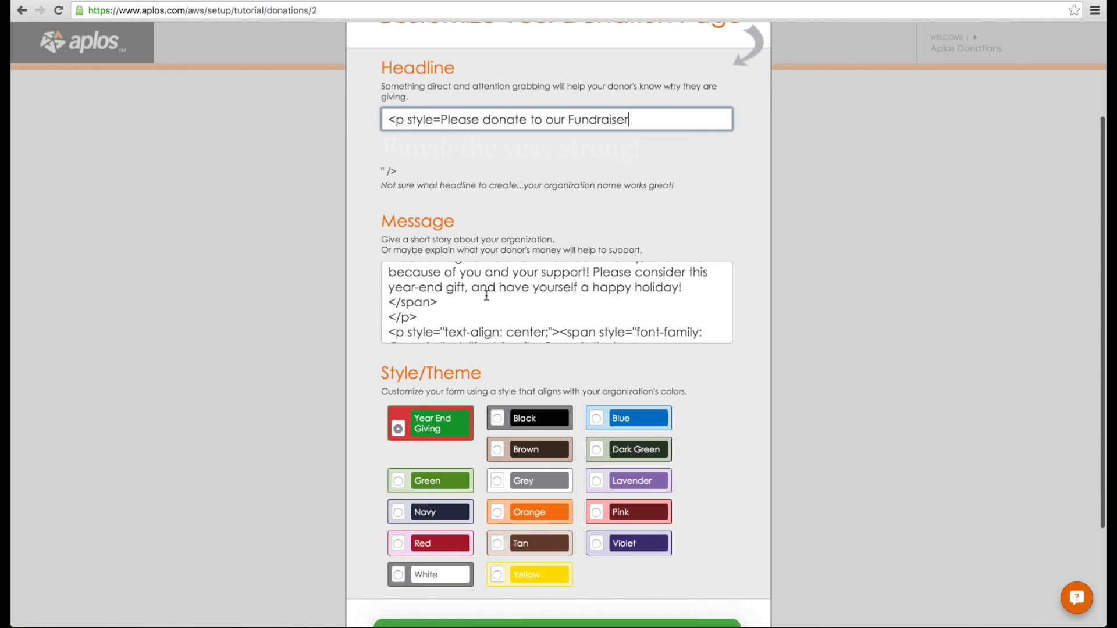
scroll(478, 294, down, 3)
drag(439, 270, 360, 160)
text(Thank you fo)
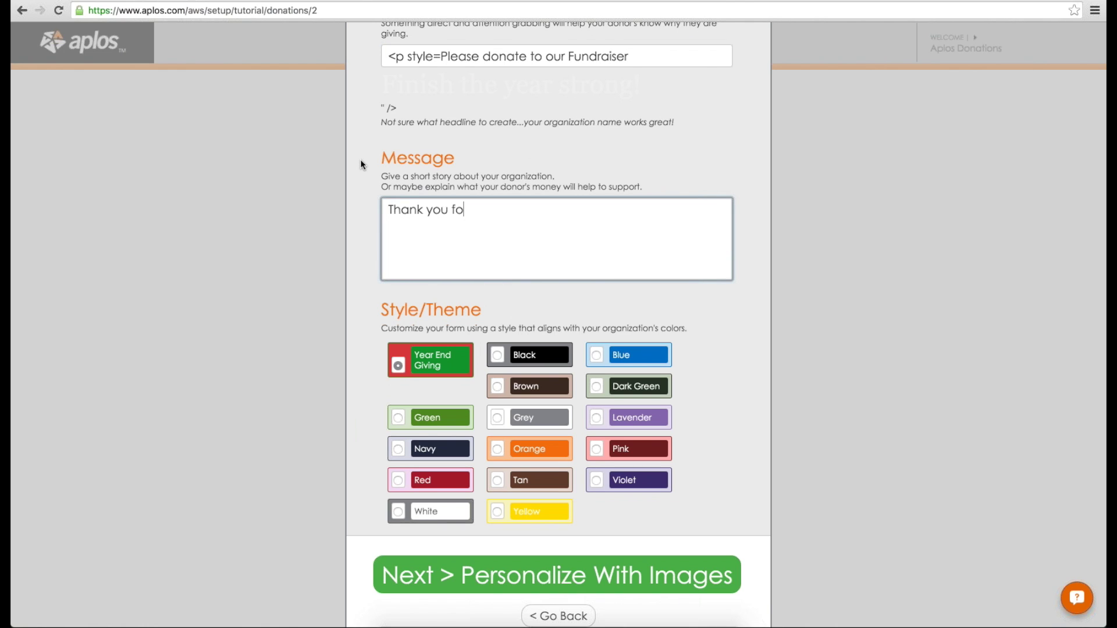
text(r all of your suppor)
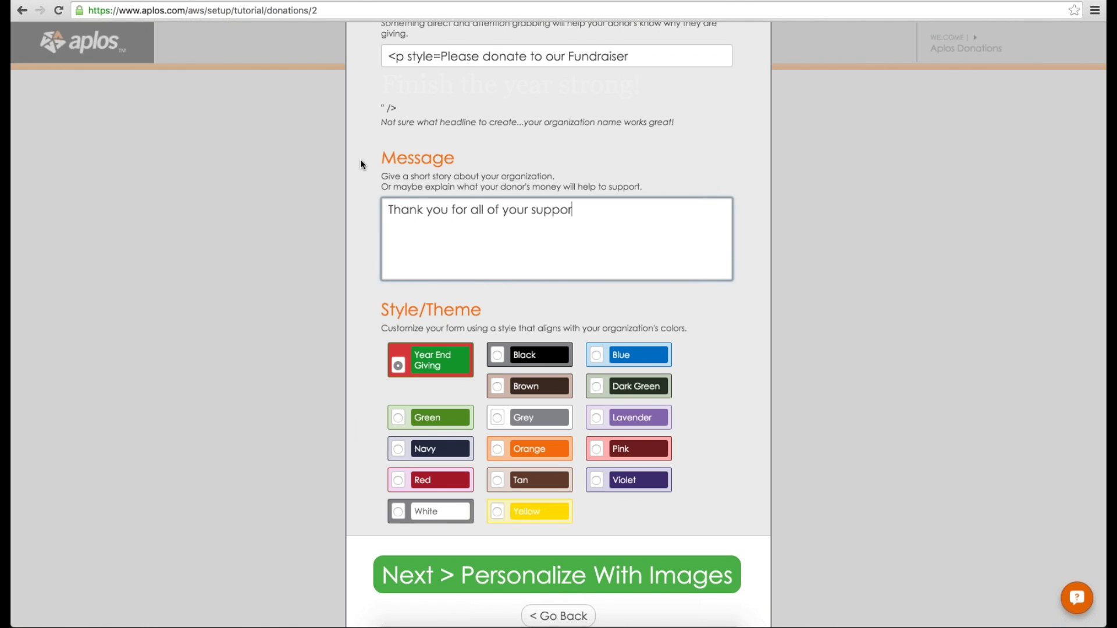
text(t this year!)
Step: Delete the leftover <p style= code from the headline and continue to images
drag(441, 56, 317, 41)
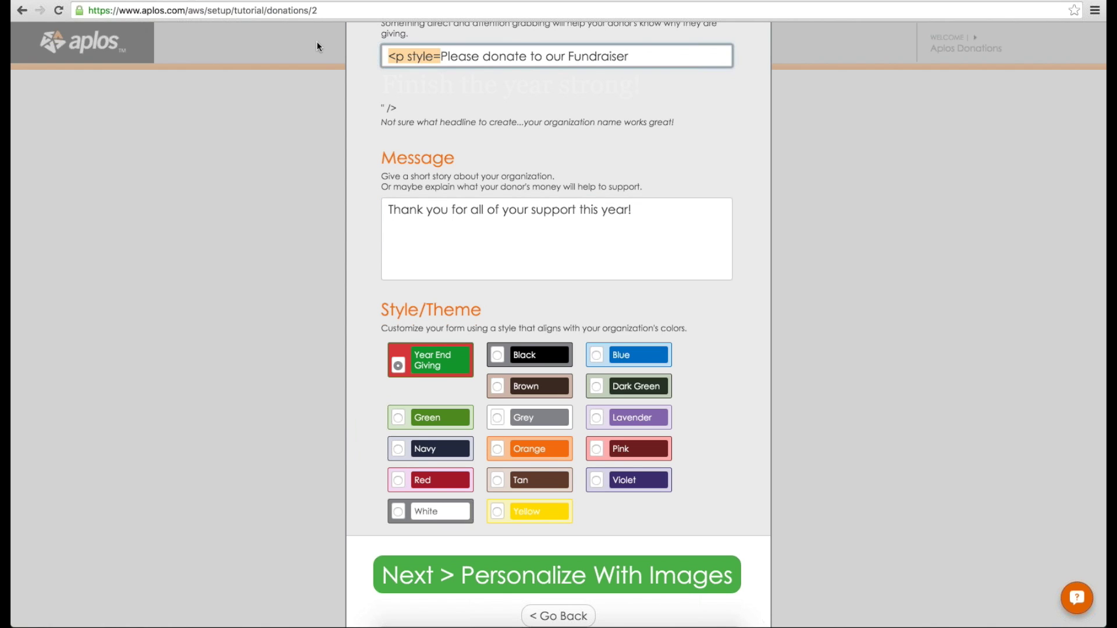
key(BackSpace)
click(477, 103)
scroll(476, 105, up, 1)
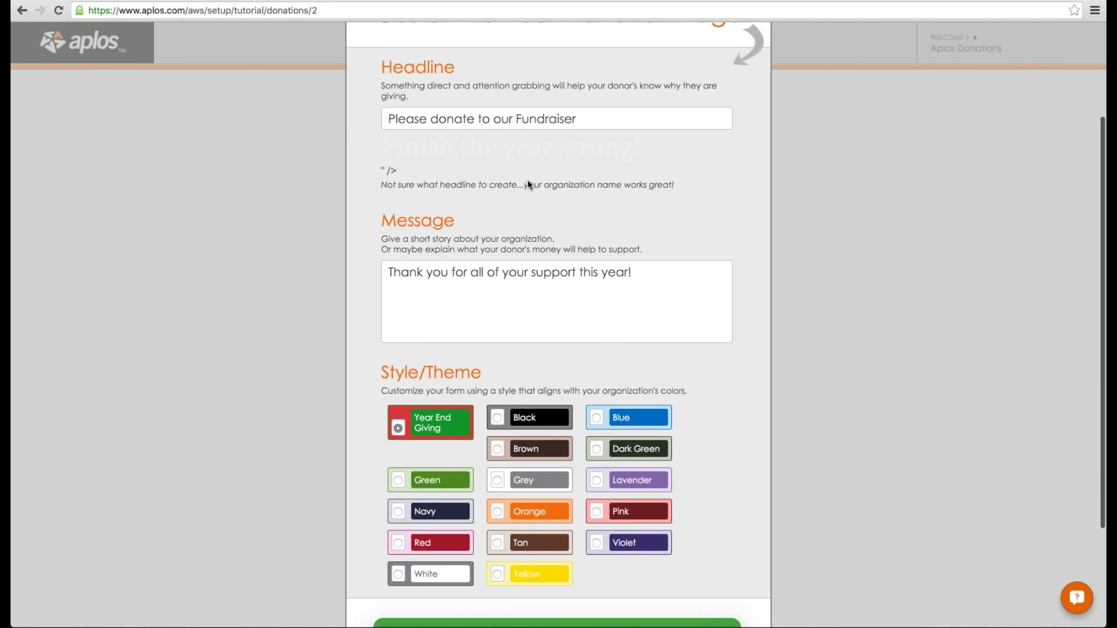
scroll(456, 359, down, 1)
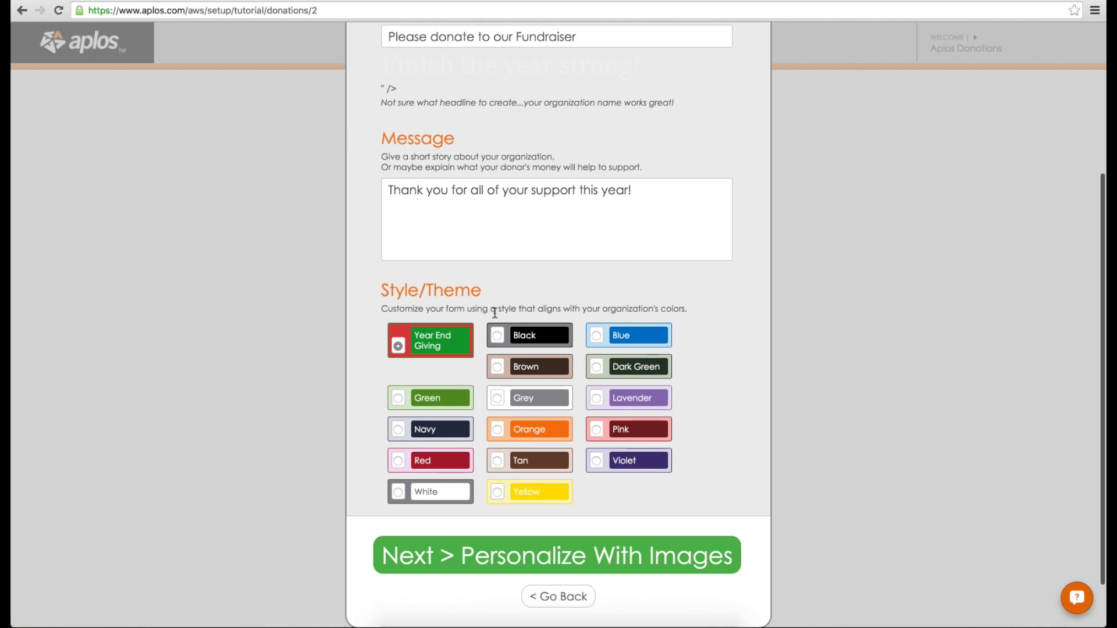
scroll(496, 317, down, 1)
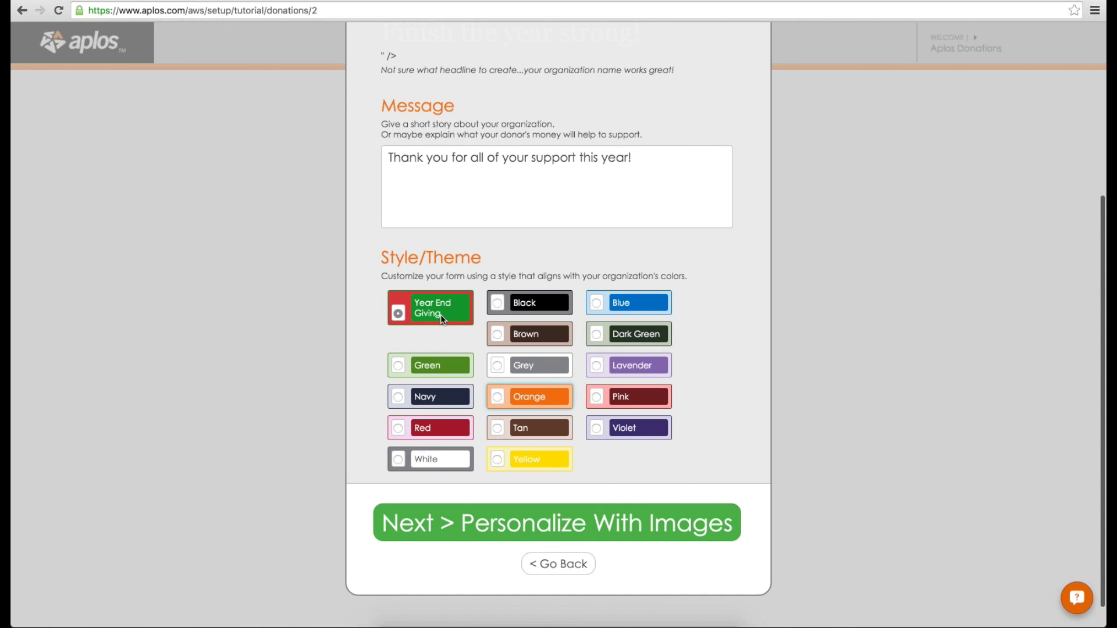
click(557, 523)
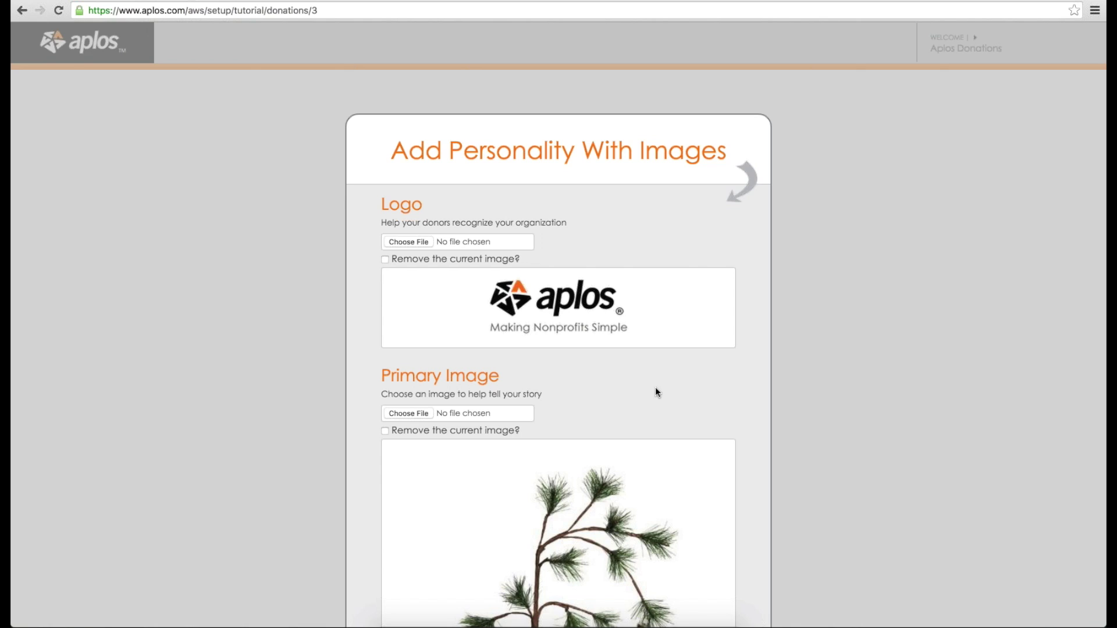
Step: Review the default logo and pine-branch primary image, then go to the preview step
scroll(732, 355, down, 4)
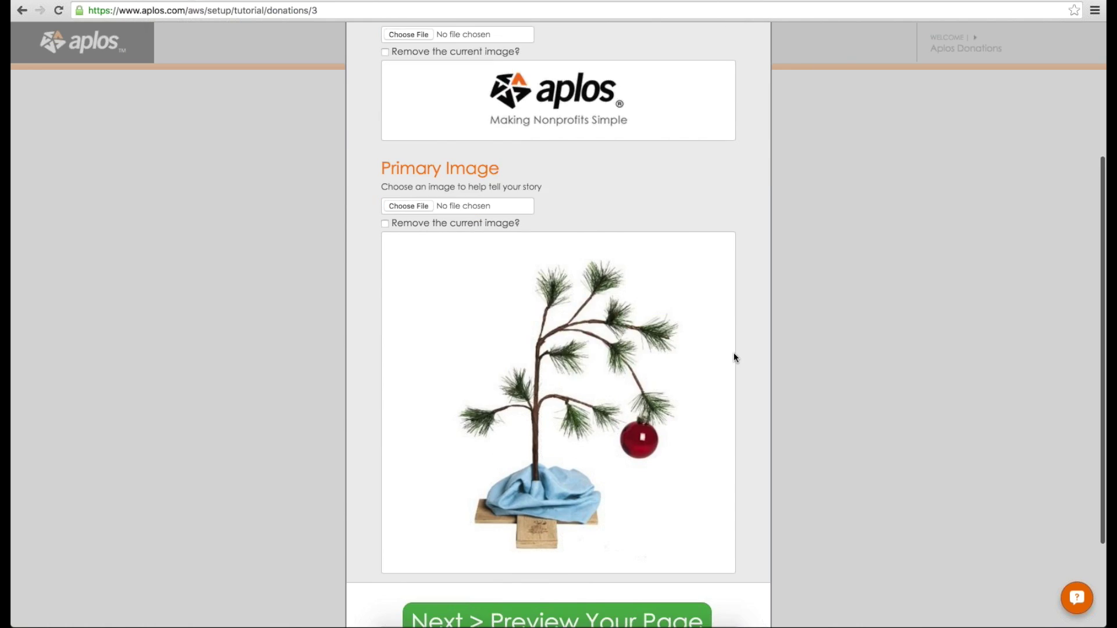
scroll(585, 213, up, 3)
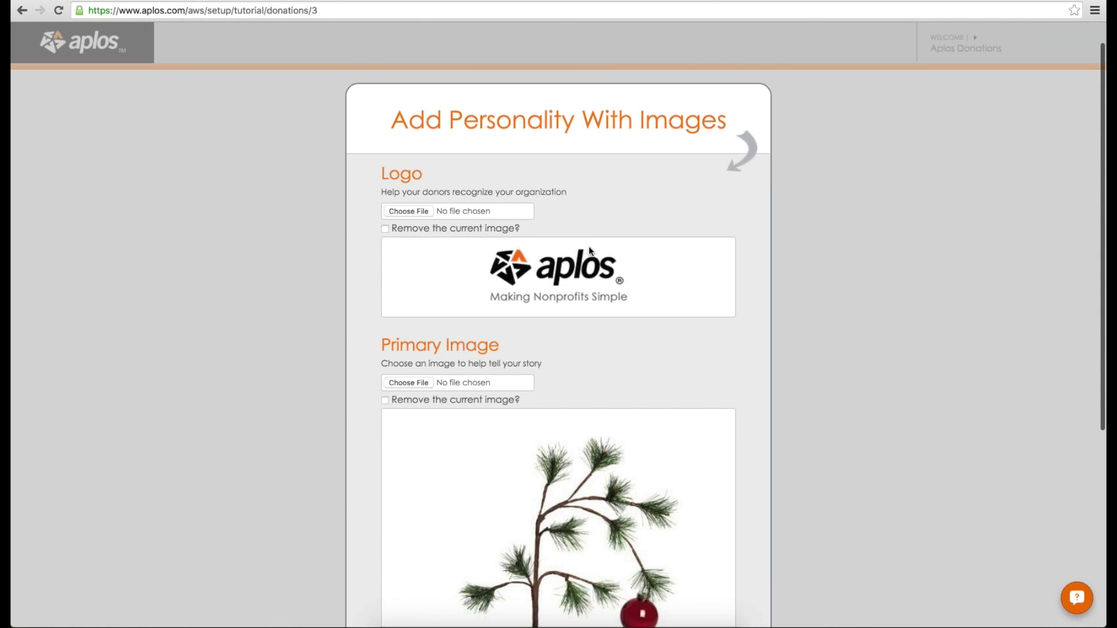
scroll(555, 352, down, 3)
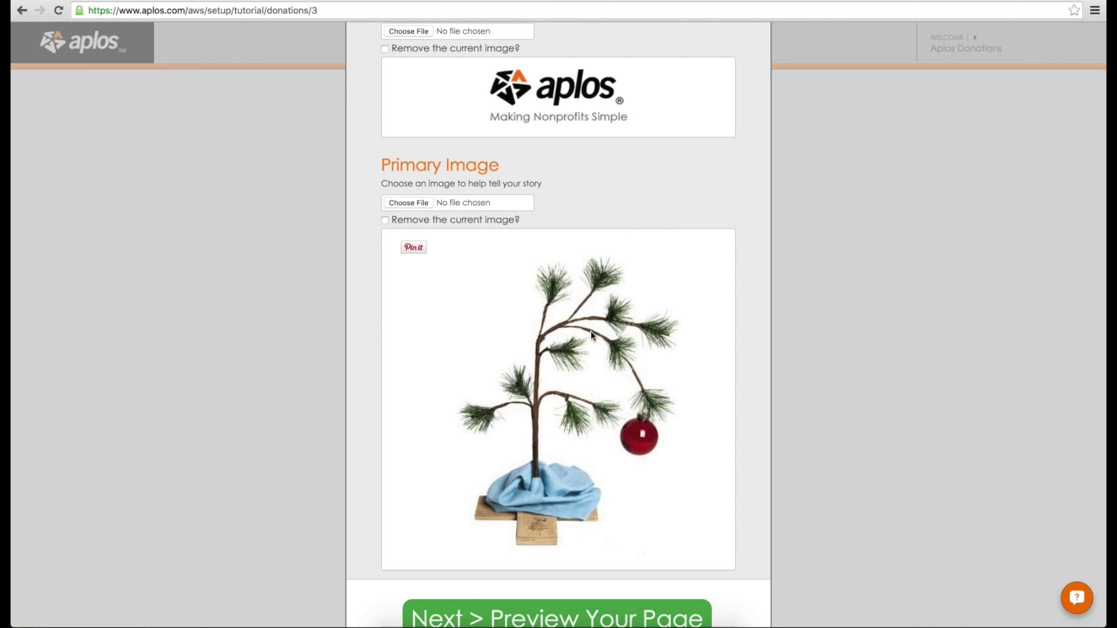
scroll(551, 464, down, 2)
click(553, 495)
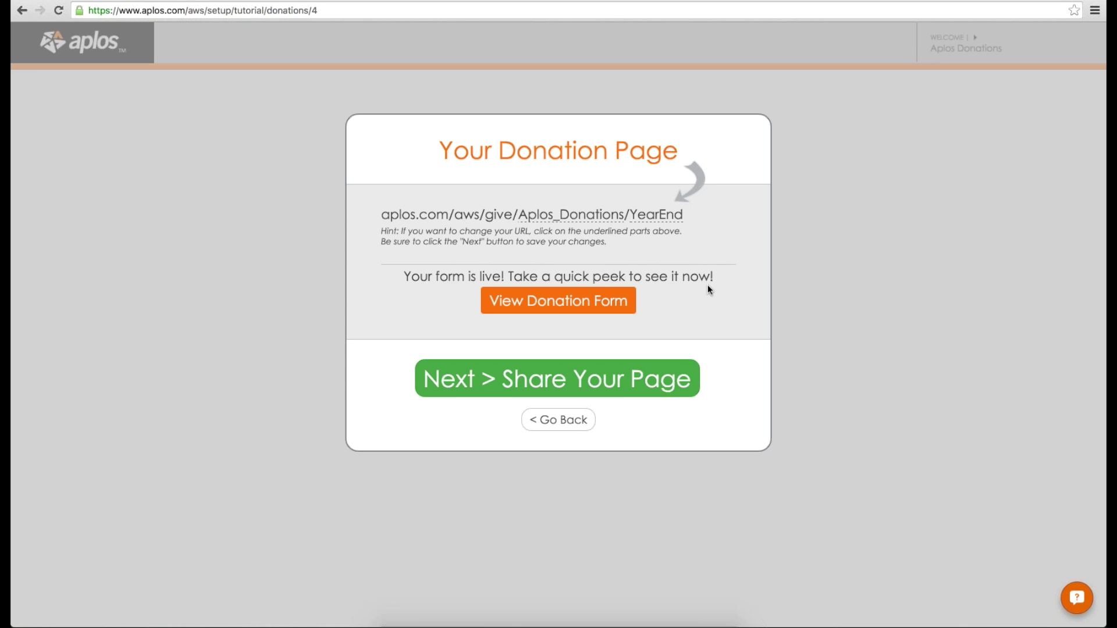
Step: Preview the live YearEnd donation form, select its URL, and return to the tutorial
click(619, 301)
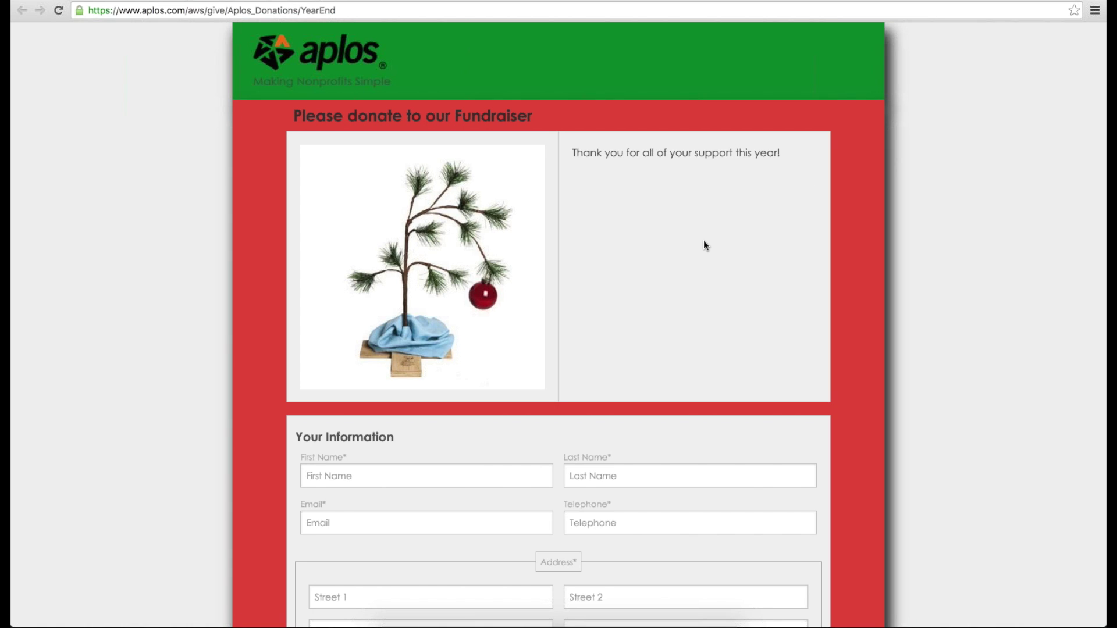
scroll(705, 187, down, 2)
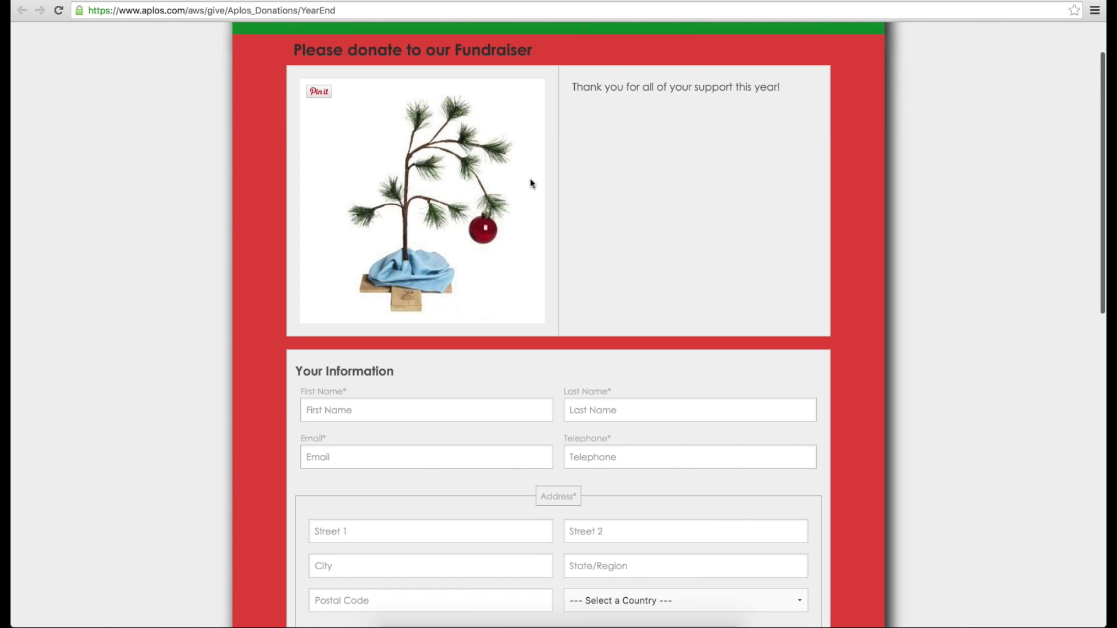
scroll(675, 215, up, 2)
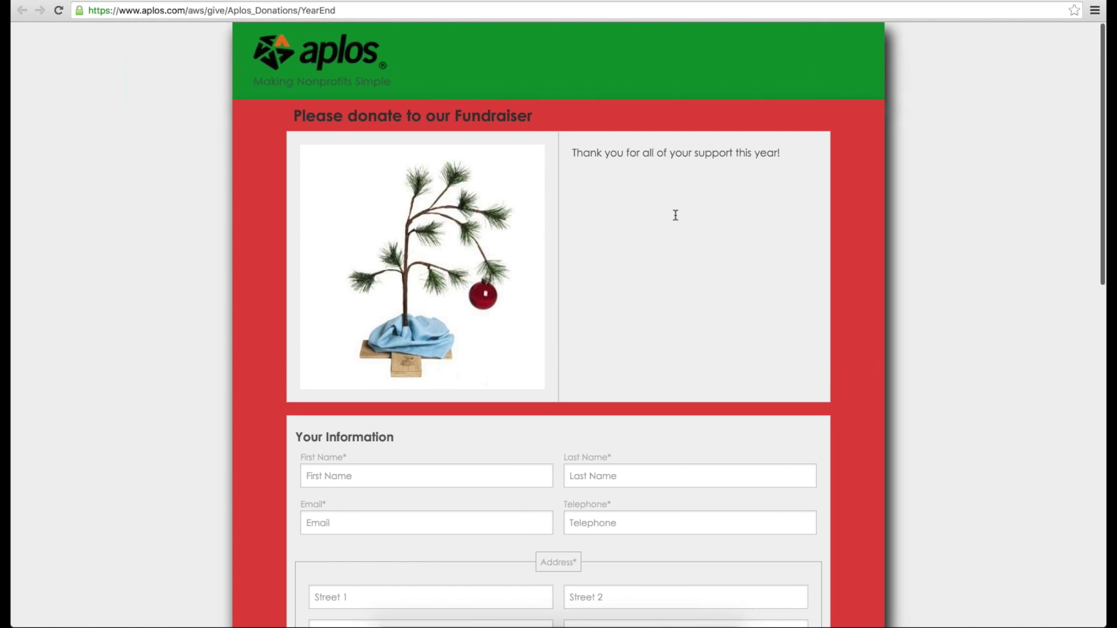
scroll(756, 221, down, 5)
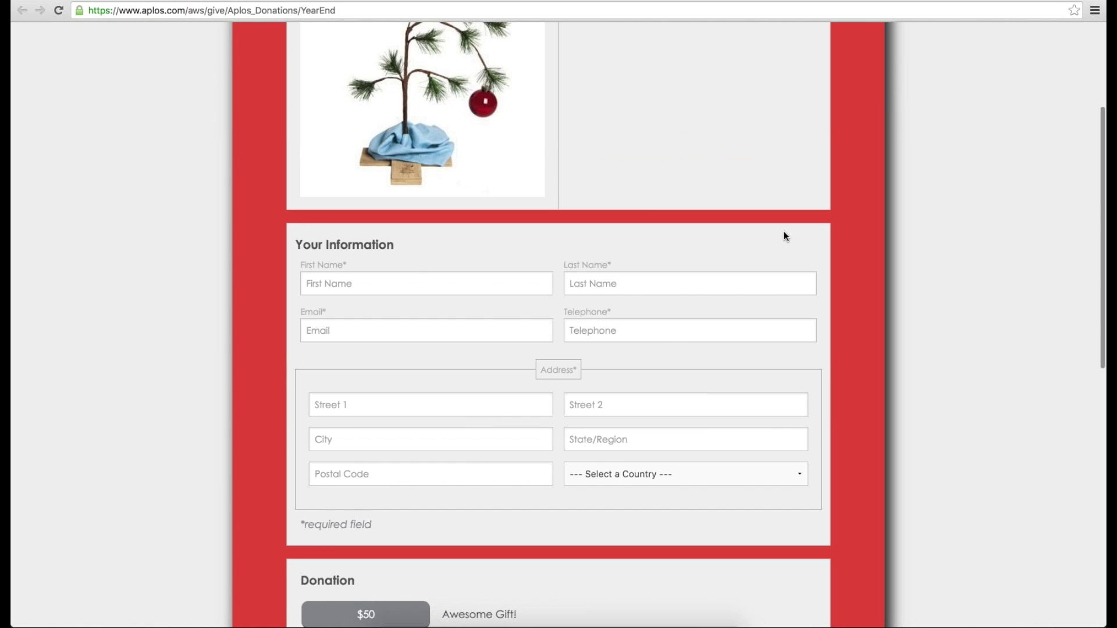
scroll(781, 233, down, 11)
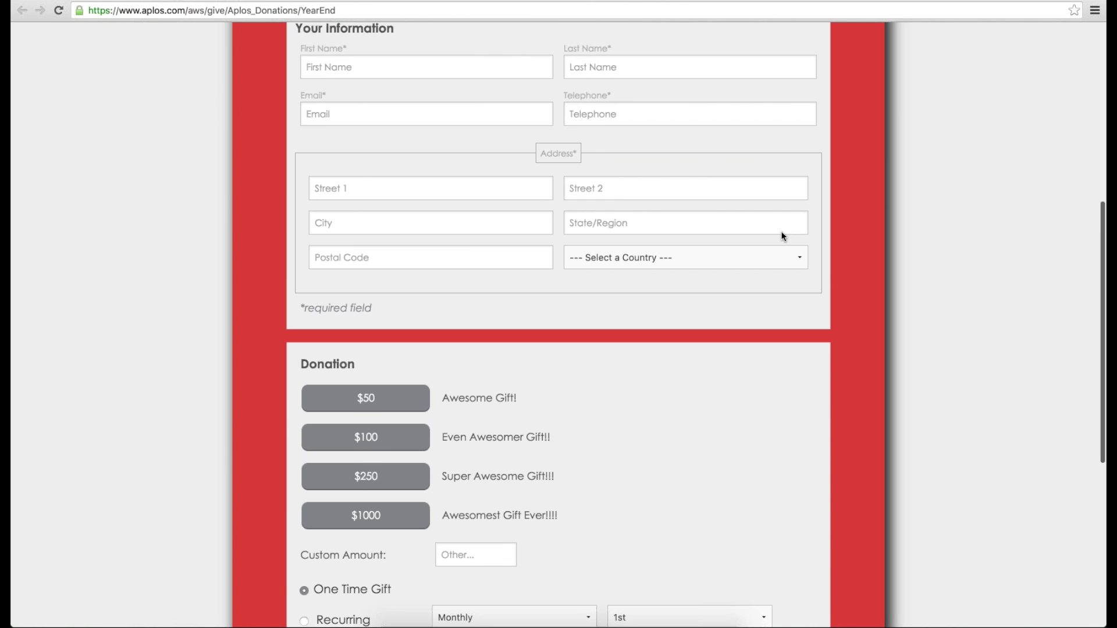
scroll(721, 210, up, 15)
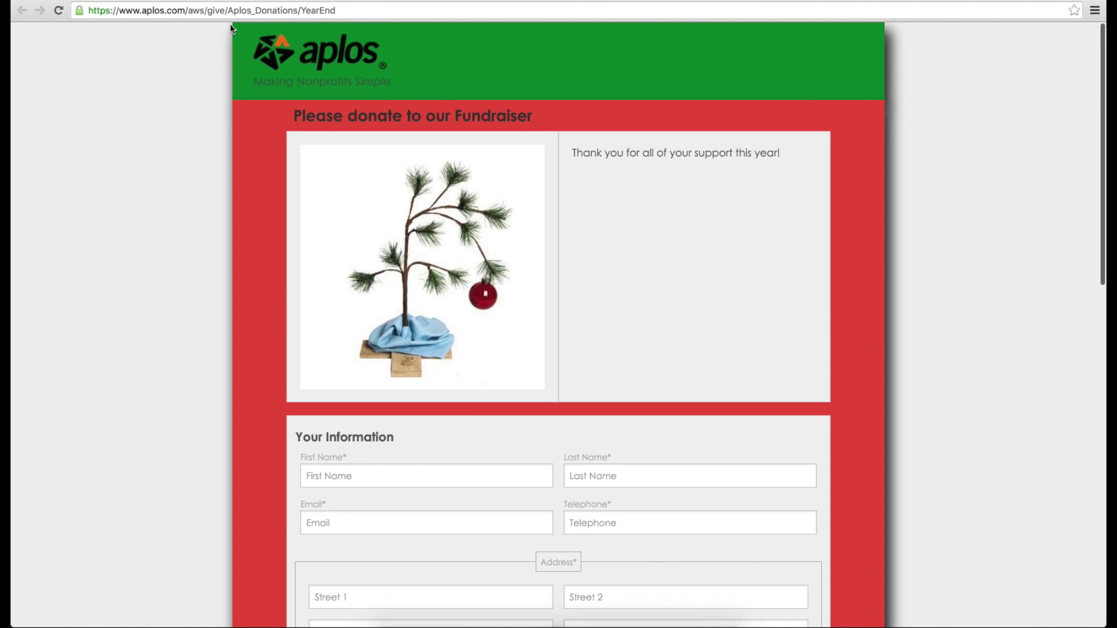
drag(125, 11, 336, 13)
click(356, 15)
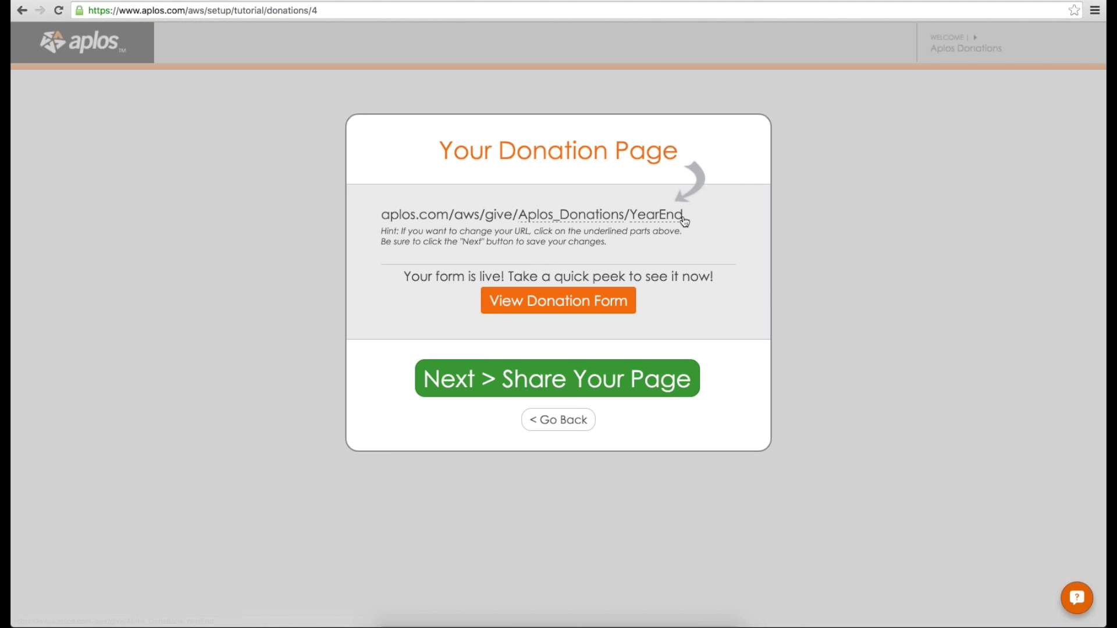
key(Return)
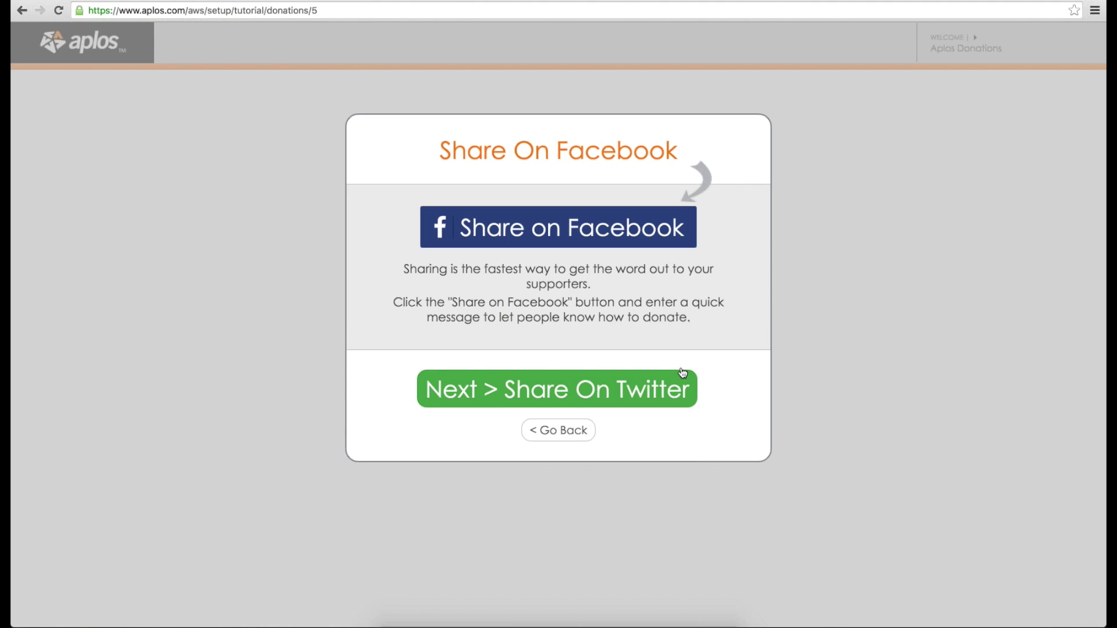
Step: Skip Facebook, Twitter and supporter-email sharing, then finish the tutorial to reach the dashboard
click(682, 372)
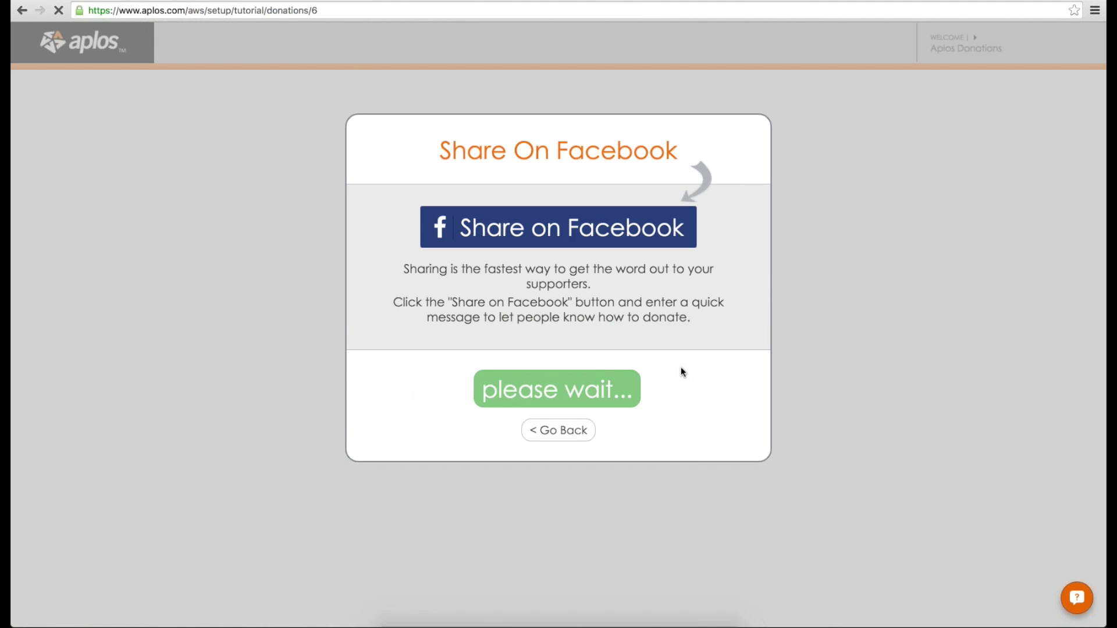
click(681, 373)
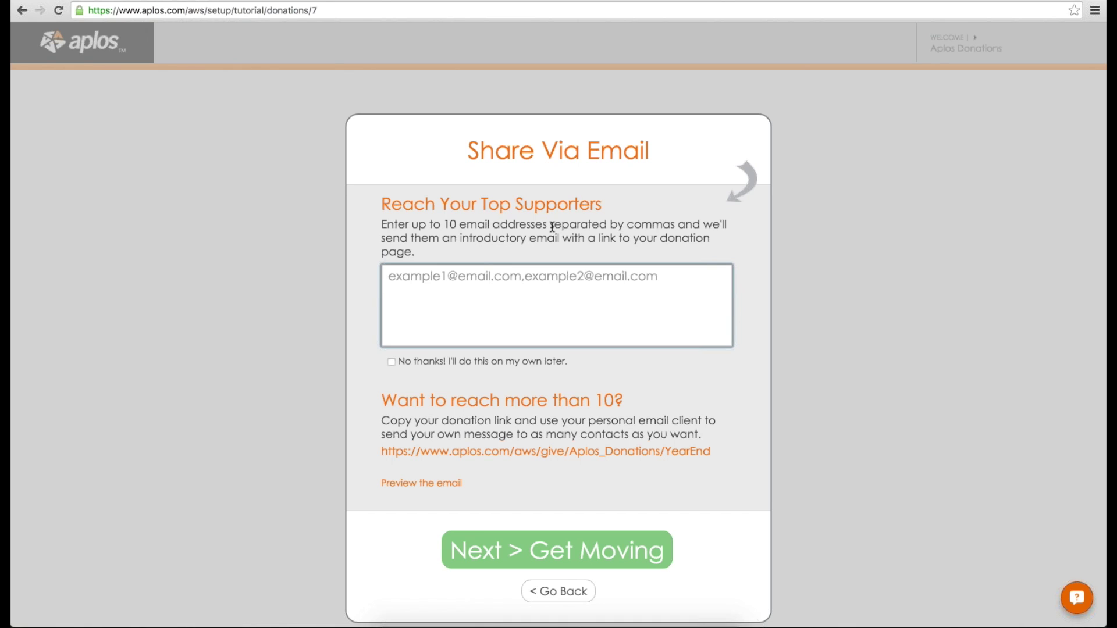
drag(383, 224, 609, 216)
click(620, 331)
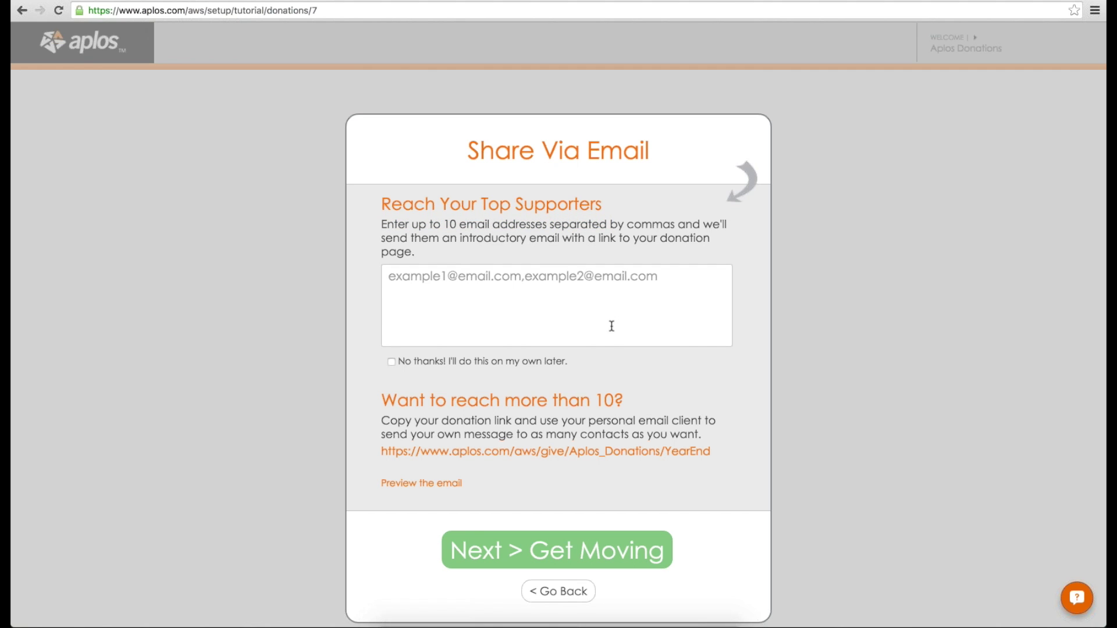
click(391, 362)
scroll(525, 300, down, 2)
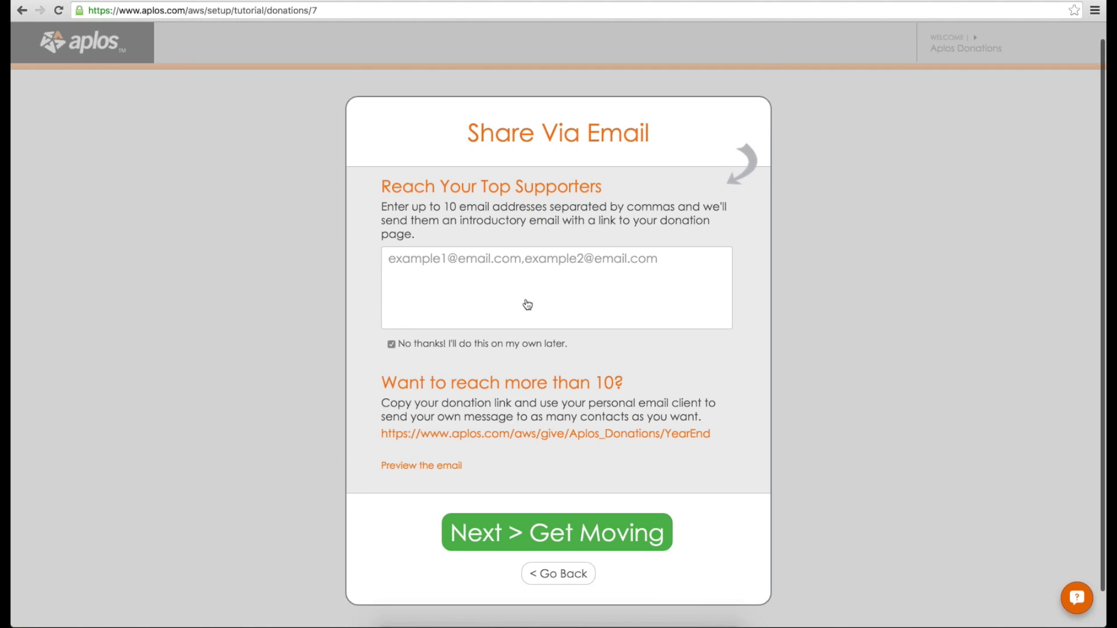
click(487, 496)
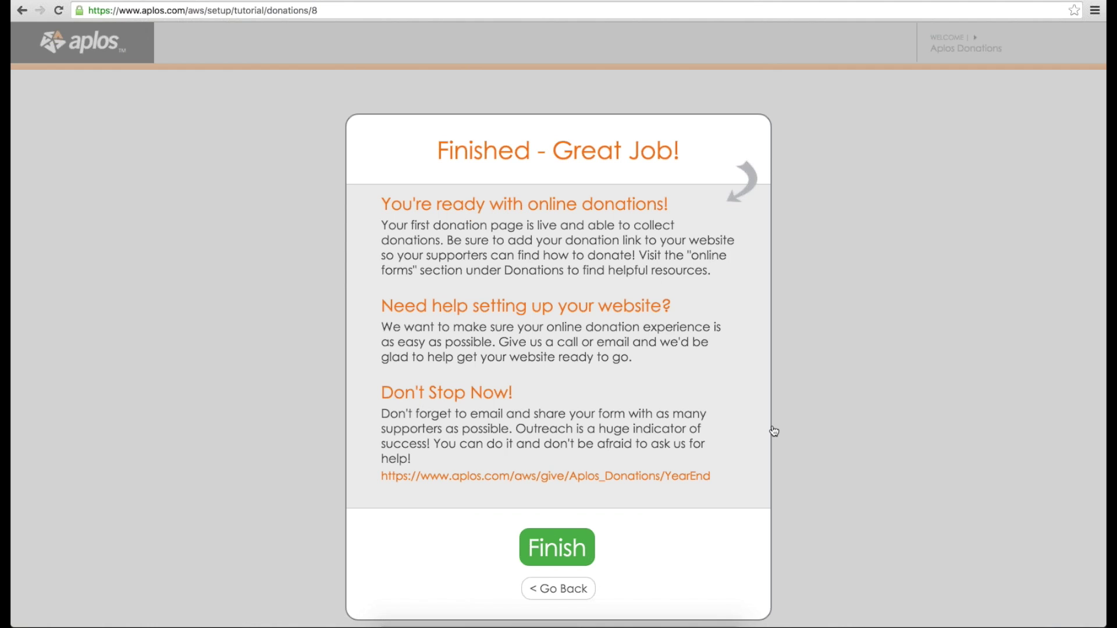
click(557, 547)
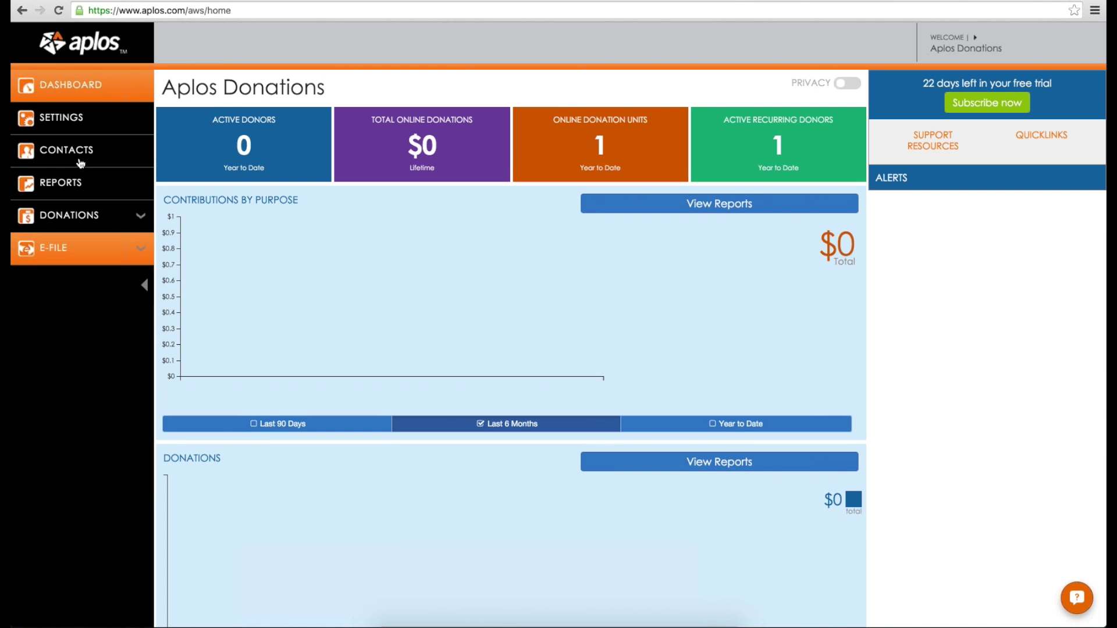
click(74, 215)
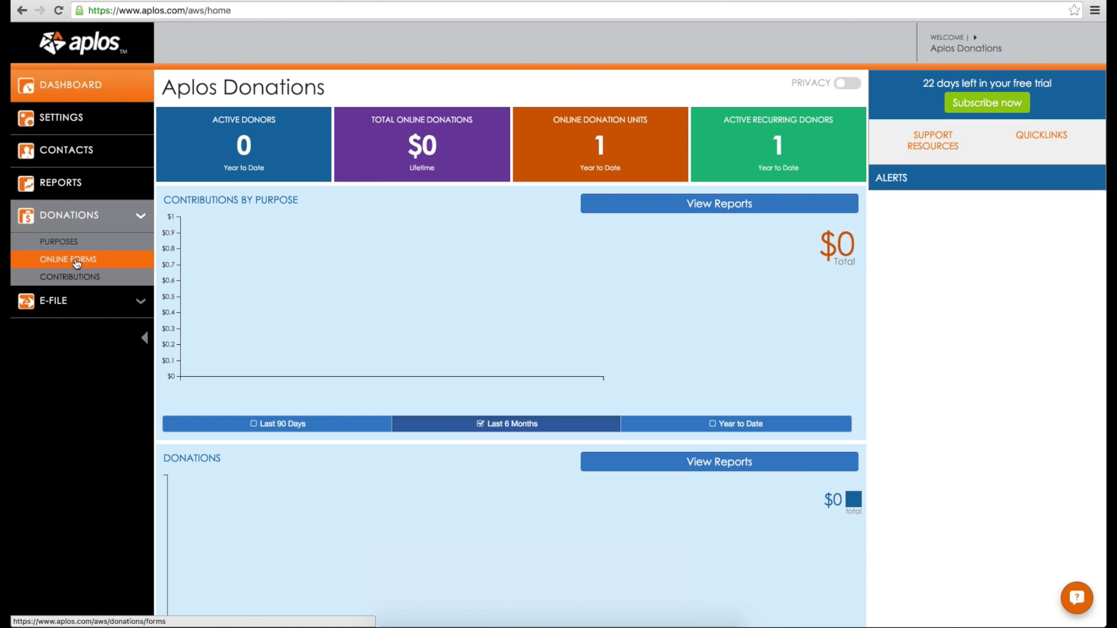
Step: View the Year End Giving form from Online Forms, then open it for editing
click(88, 264)
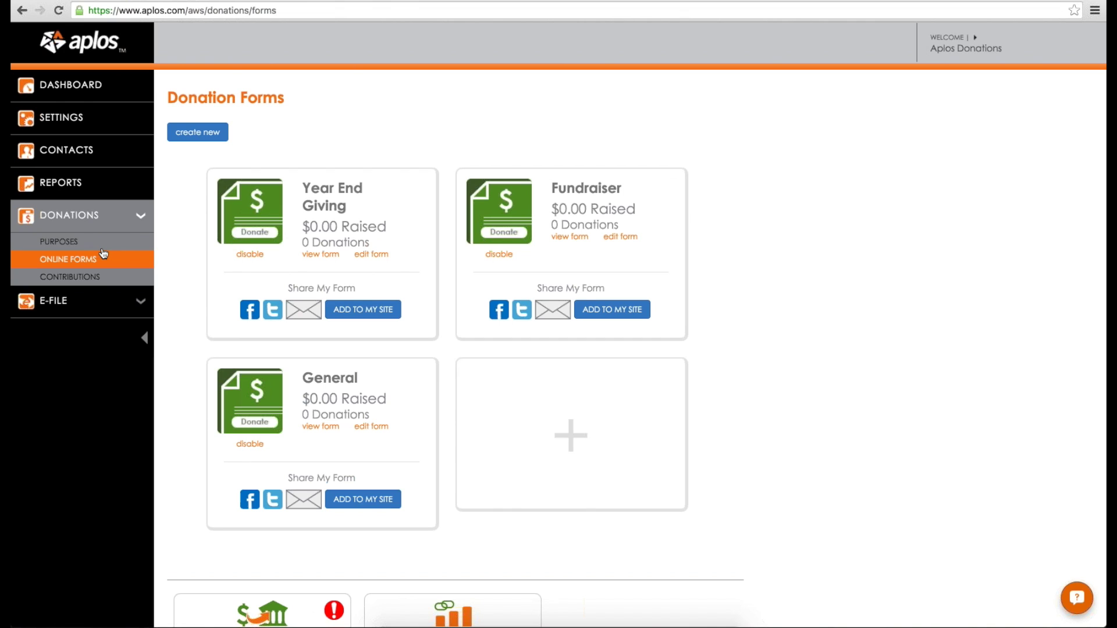
click(317, 254)
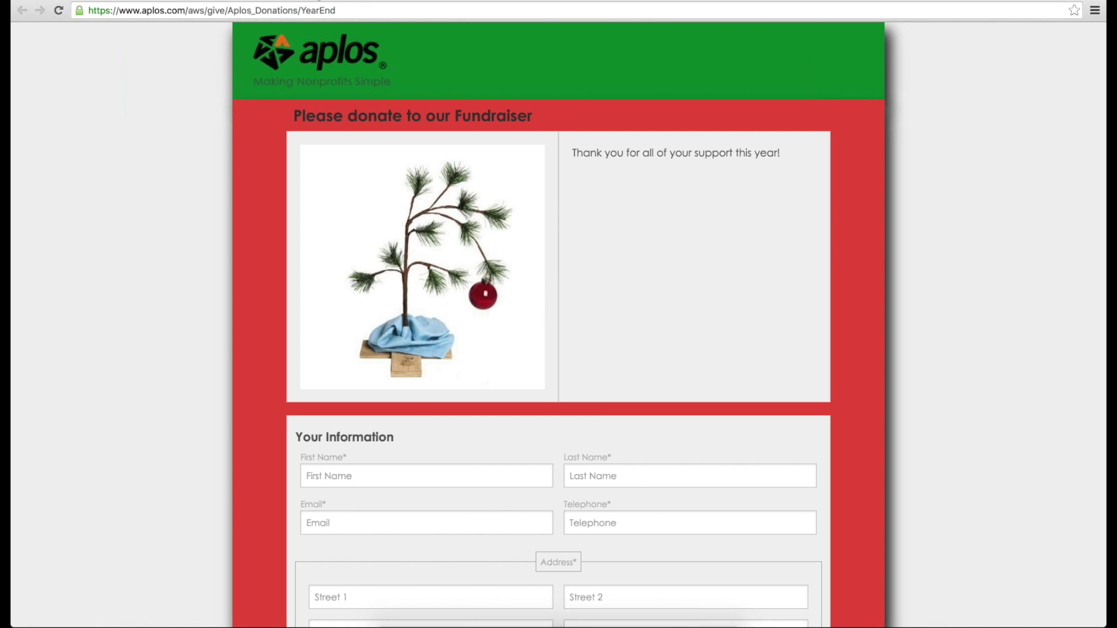
key(super+w)
click(369, 251)
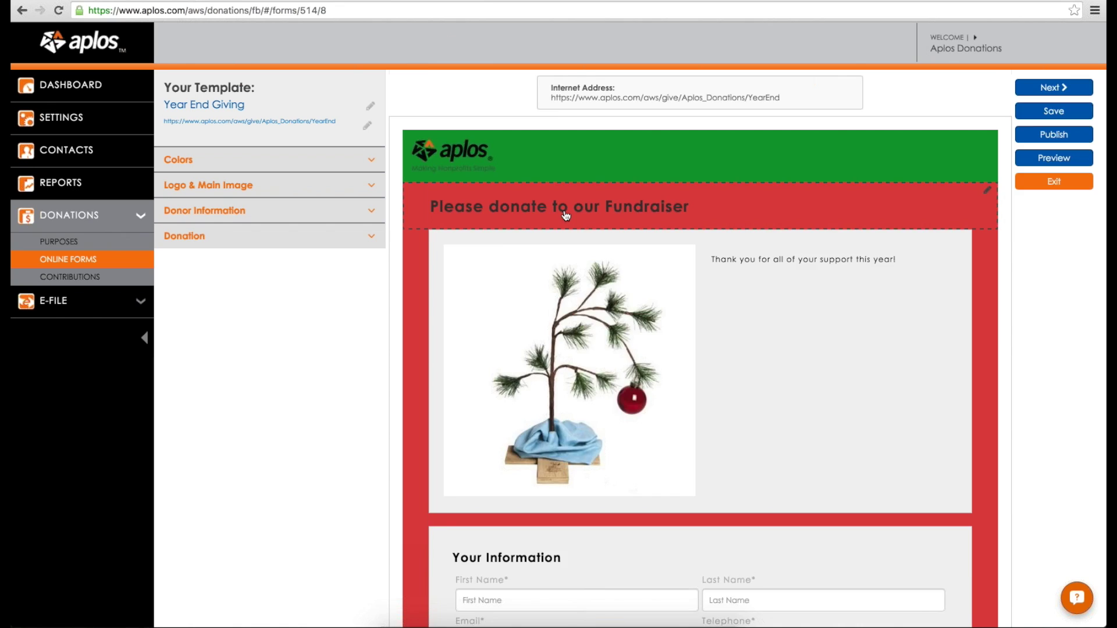
Step: Expand the Donor Information field settings
scroll(599, 332, down, 5)
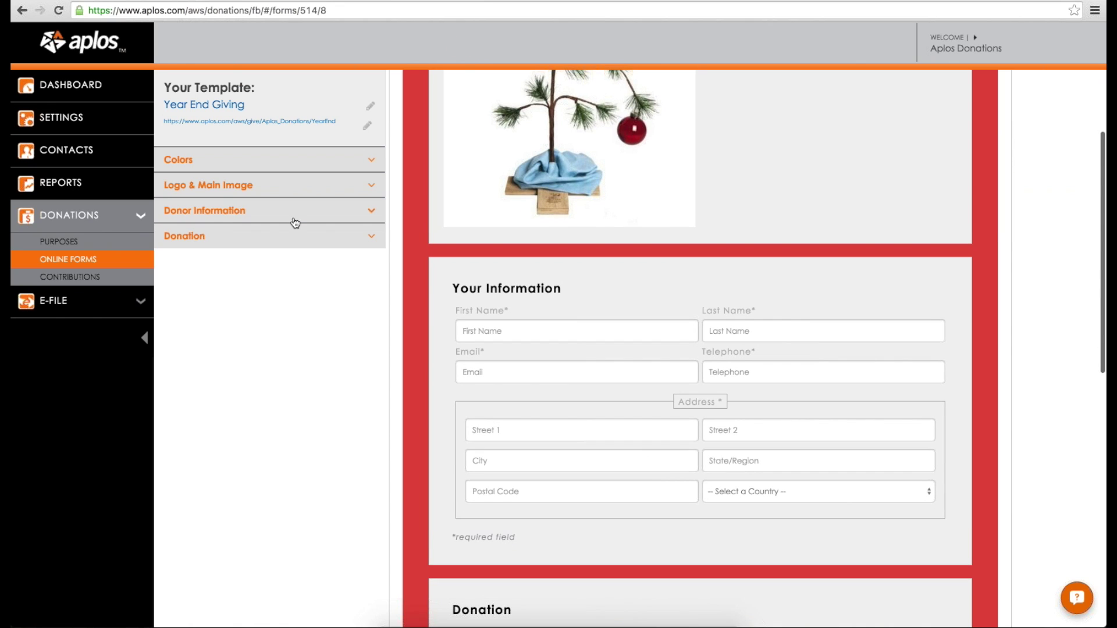
click(294, 222)
scroll(530, 218, down, 2)
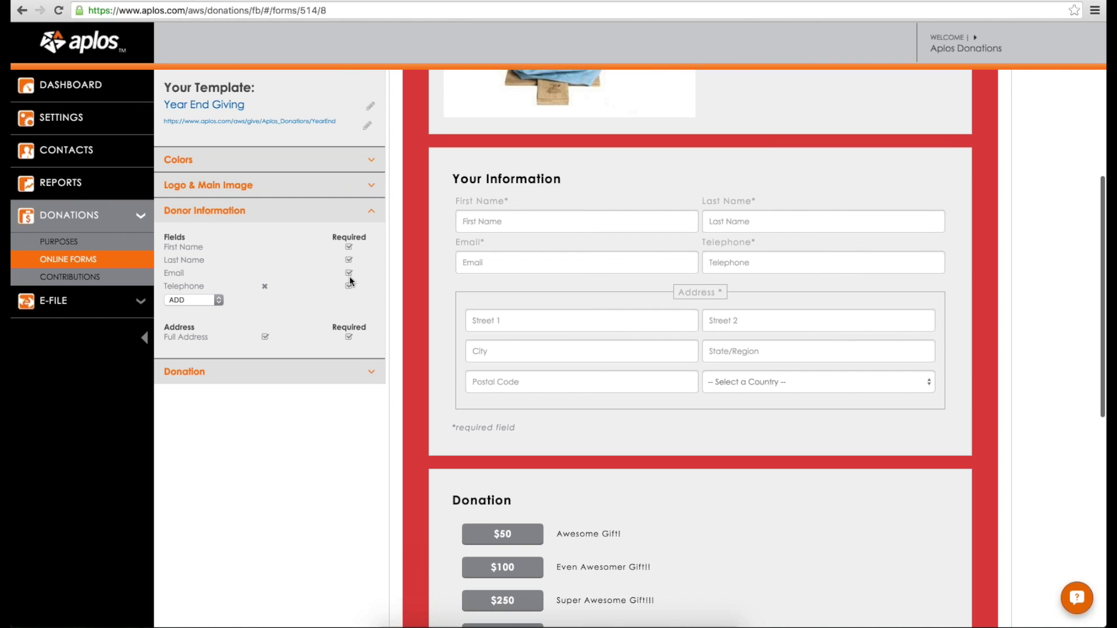
Step: Expand Donation settings and review the $50–$1,000 amounts, four purposes and submit button
click(209, 371)
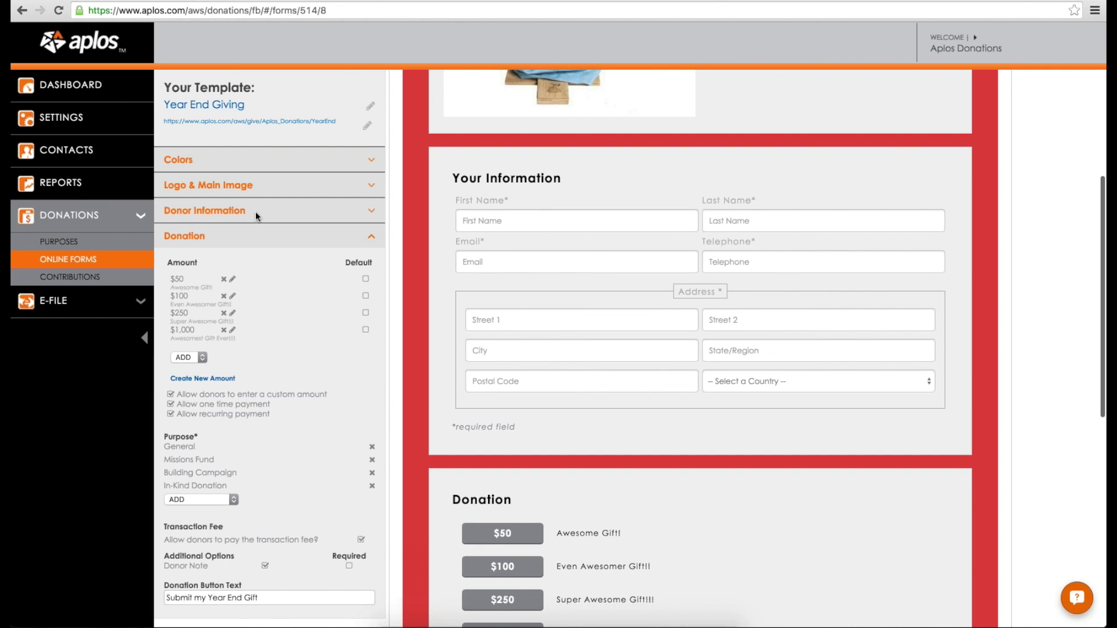
scroll(256, 216, down, 1)
scroll(527, 266, down, 3)
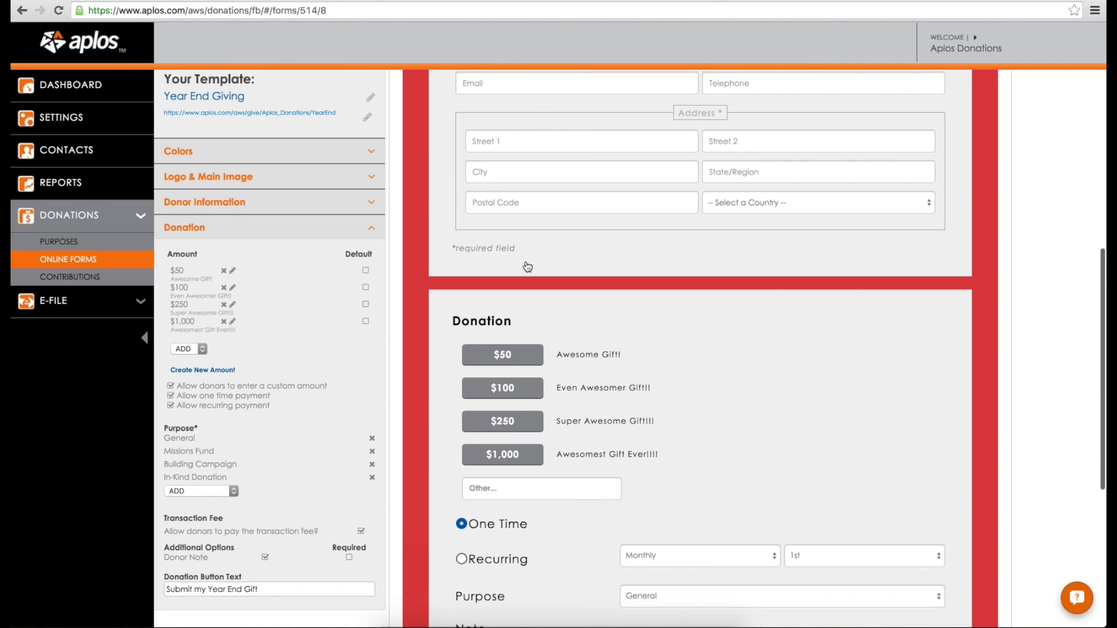
scroll(527, 266, down, 1)
scroll(623, 214, down, 1)
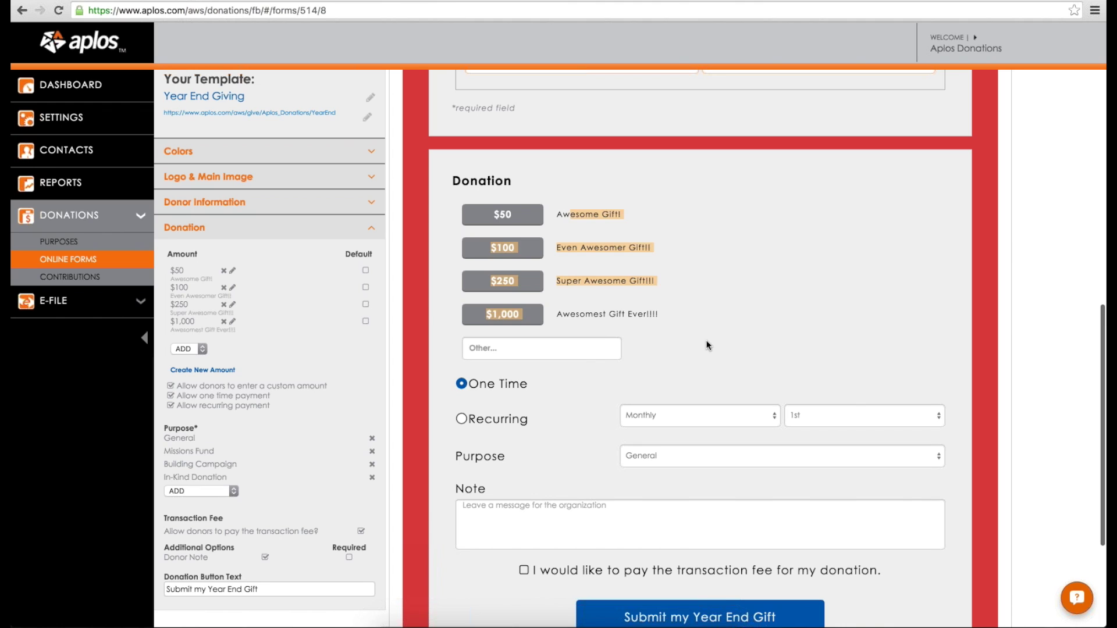
scroll(670, 274, down, 1)
scroll(492, 291, down, 1)
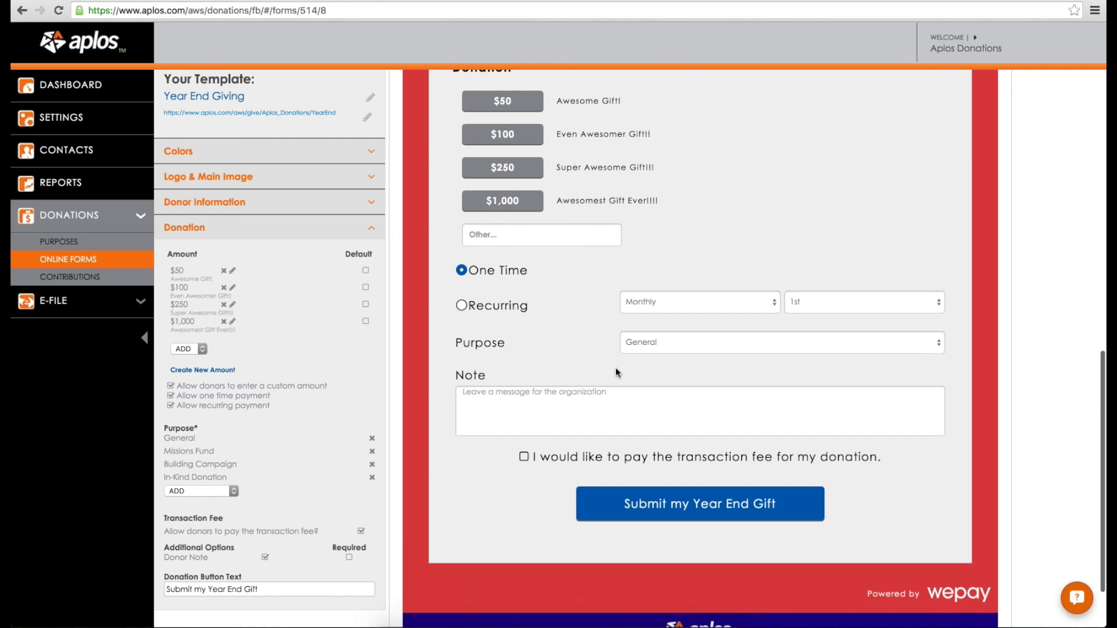
scroll(615, 367, up, 10)
scroll(628, 365, up, 7)
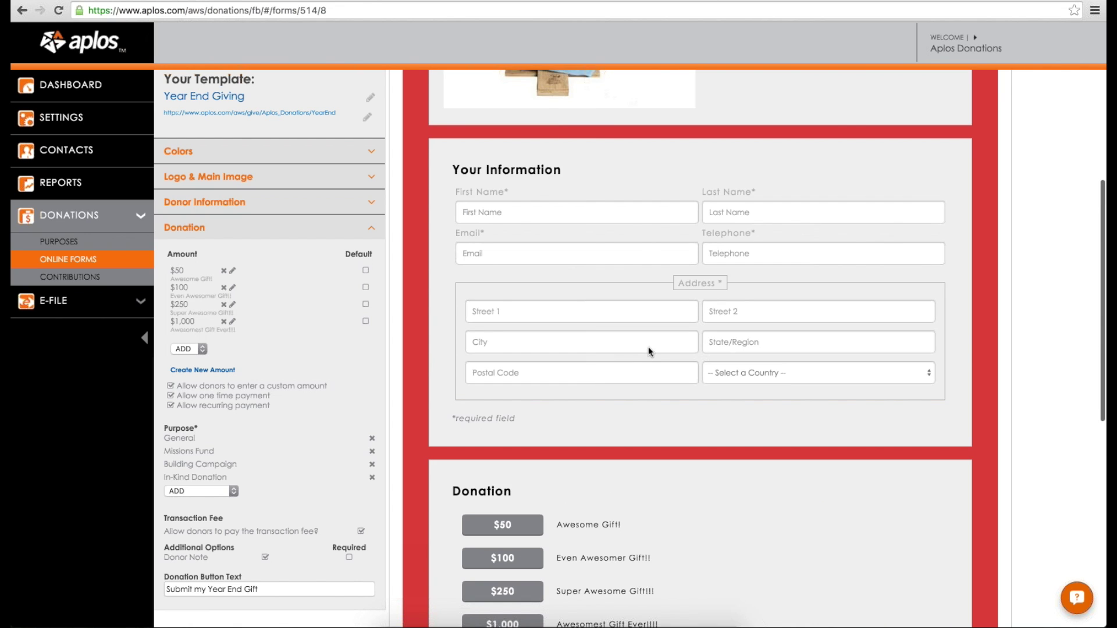
scroll(648, 346, down, 7)
scroll(648, 348, down, 10)
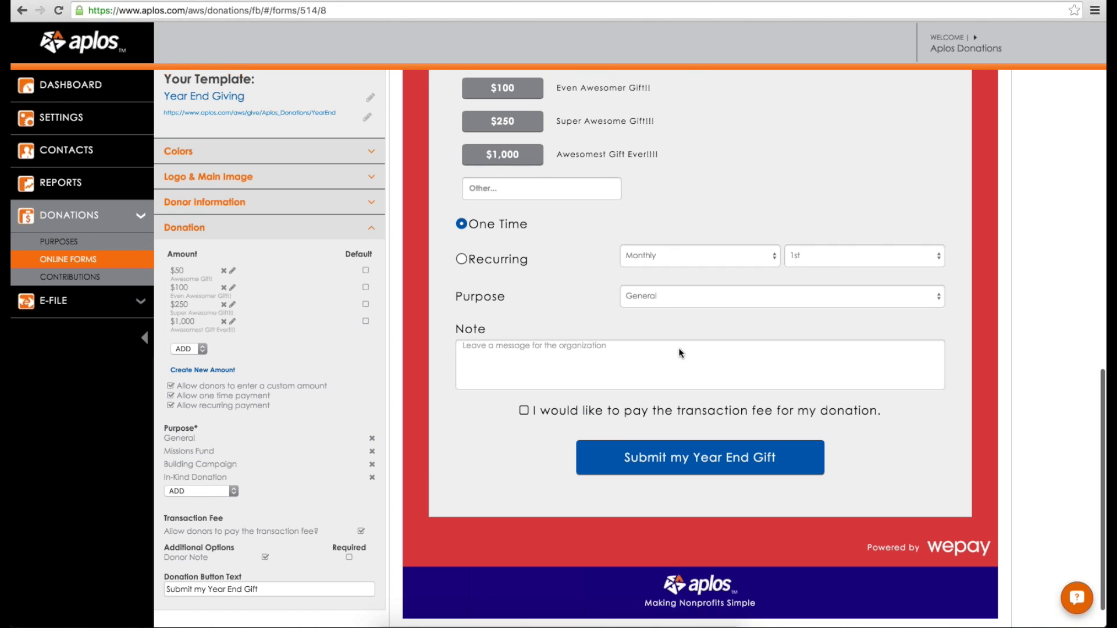
scroll(679, 352, up, 15)
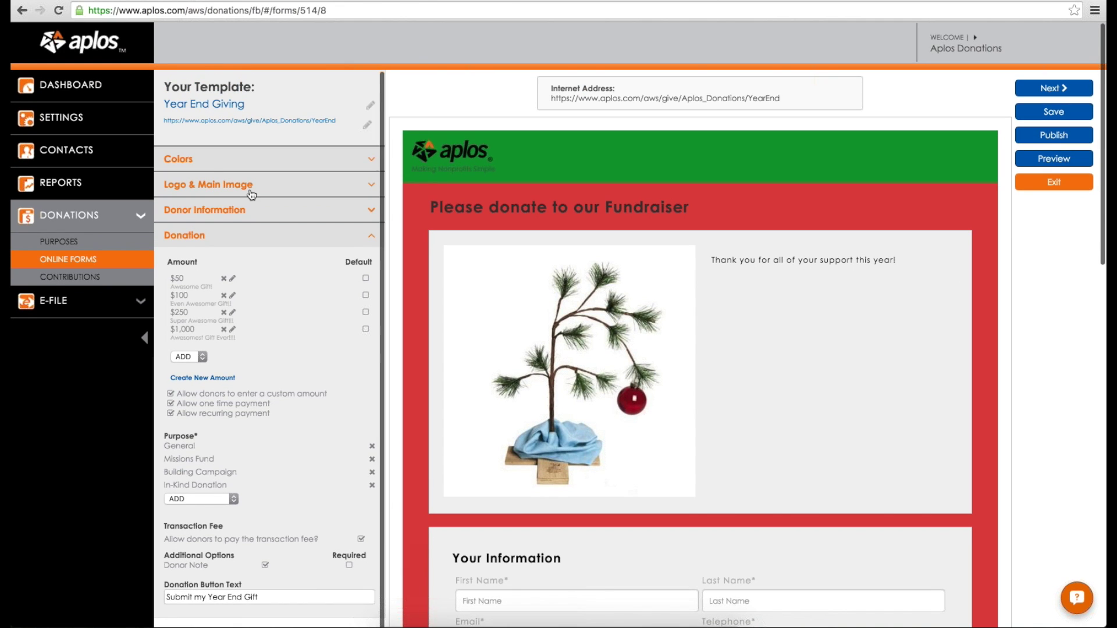
scroll(209, 168, up, 1)
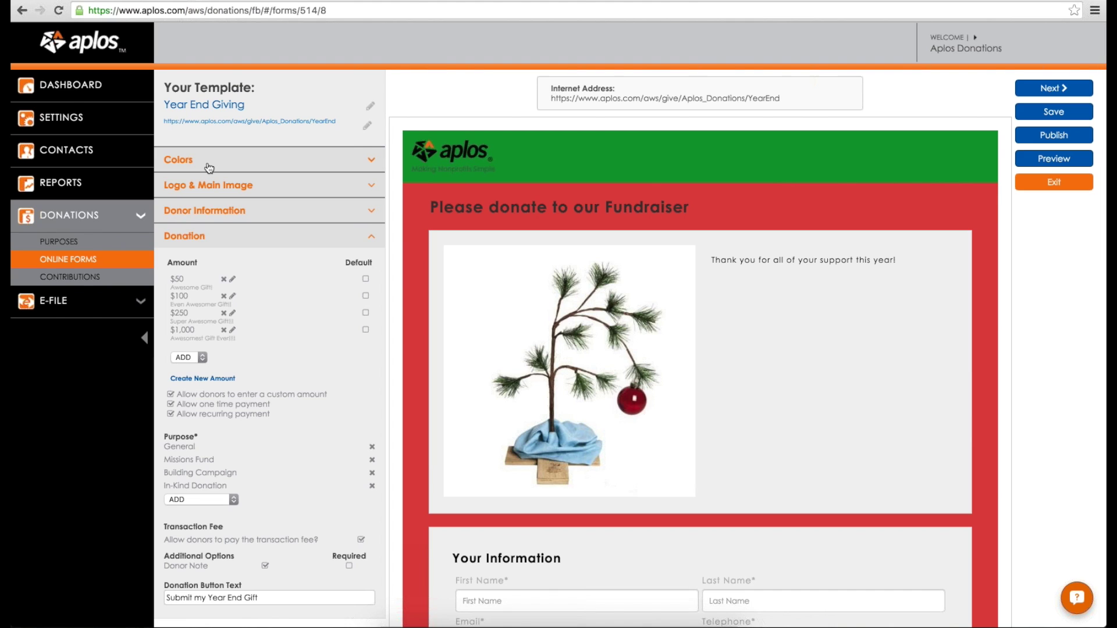
drag(550, 98, 810, 97)
click(810, 97)
click(78, 265)
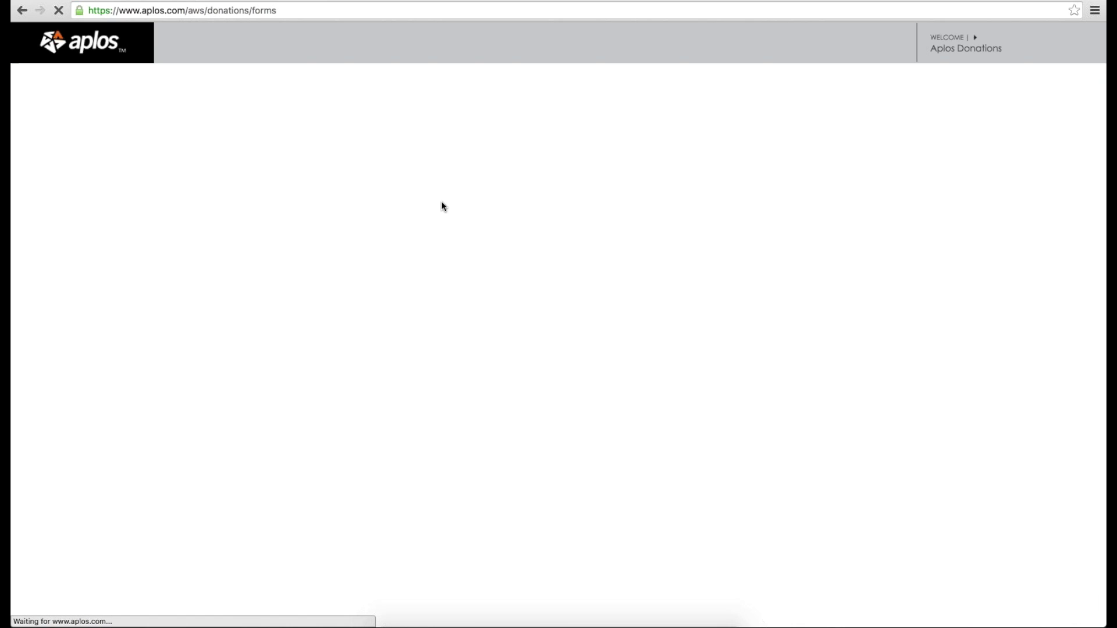
scroll(427, 209, down, 3)
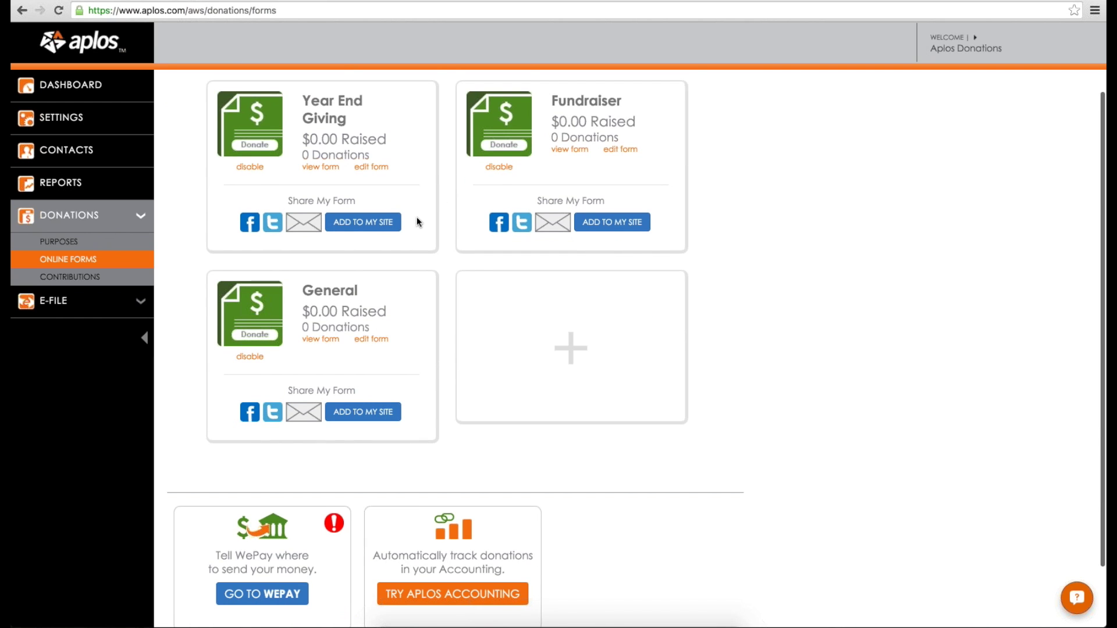
scroll(416, 218, down, 2)
scroll(417, 215, up, 5)
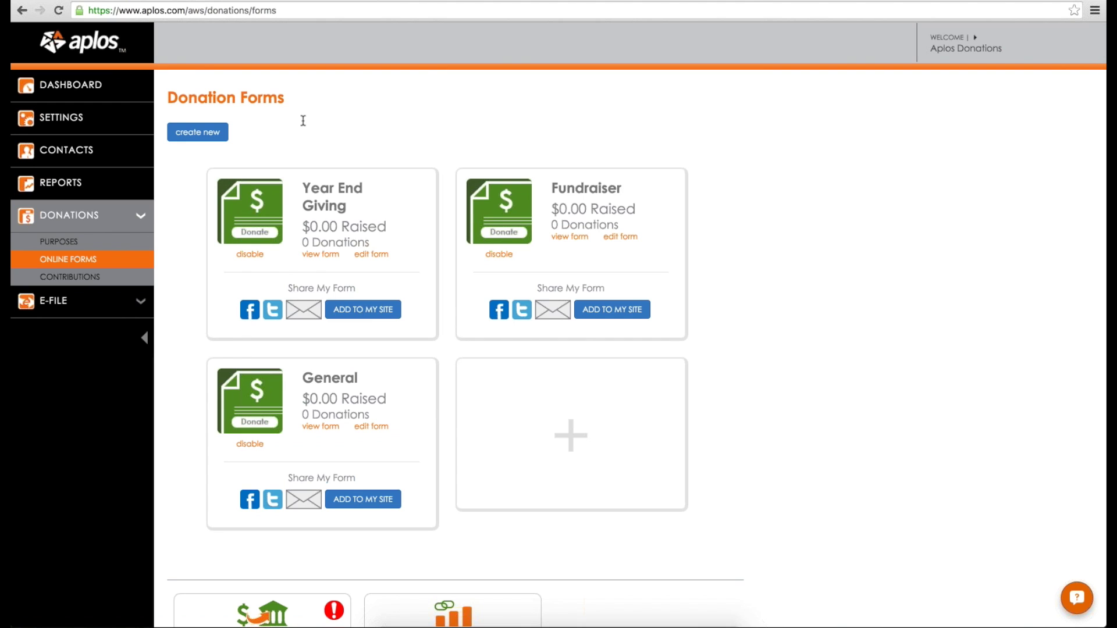
scroll(303, 121, down, 3)
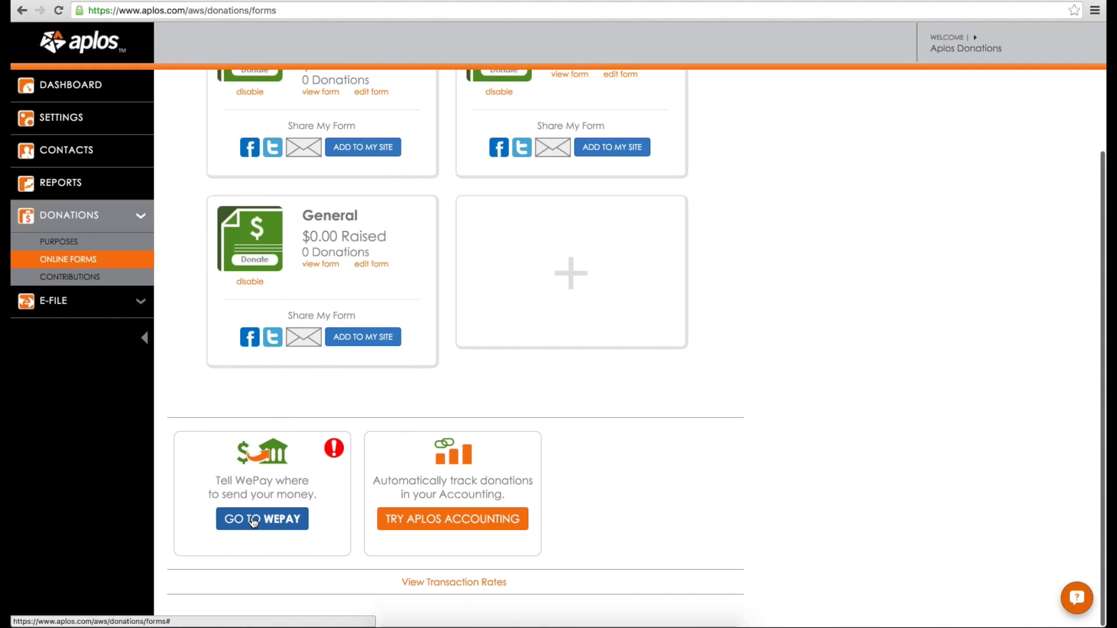
click(252, 516)
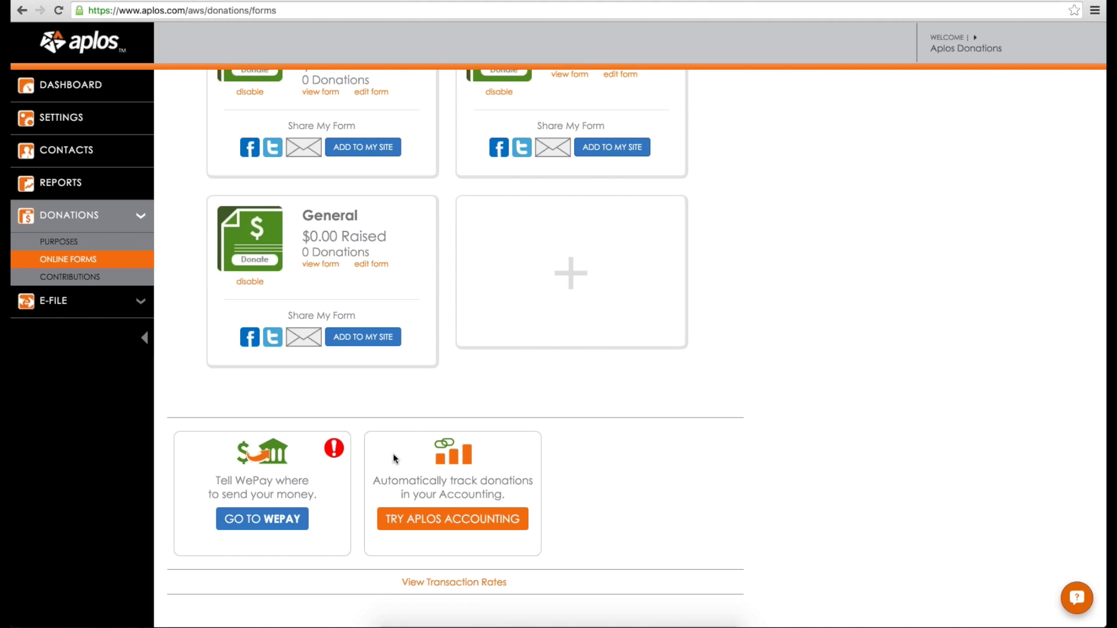
scroll(393, 458, up, 2)
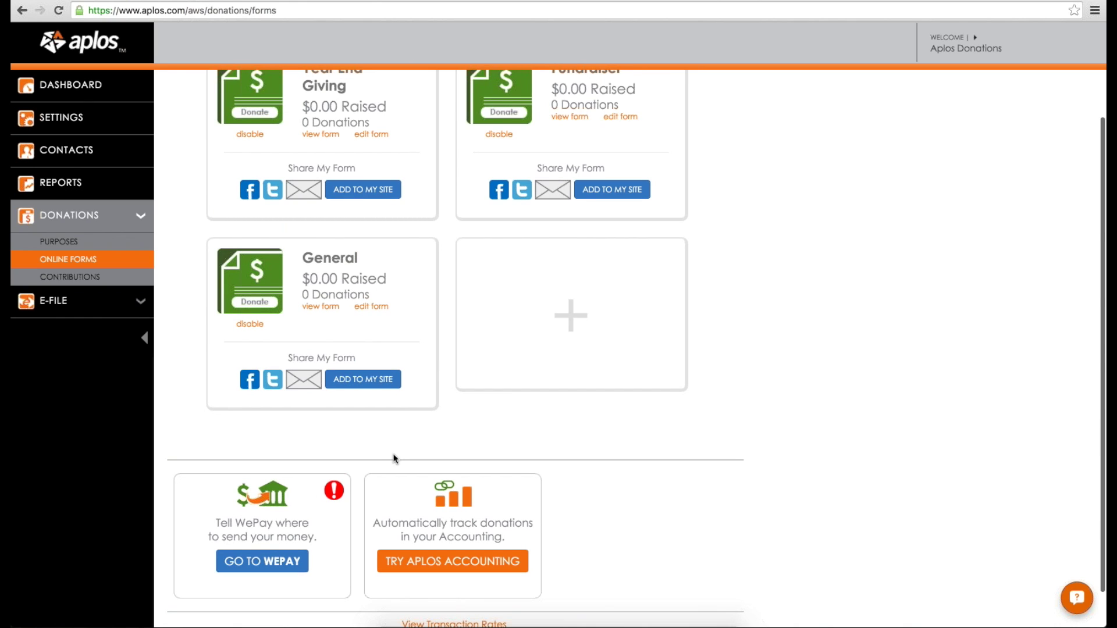
scroll(393, 458, up, 4)
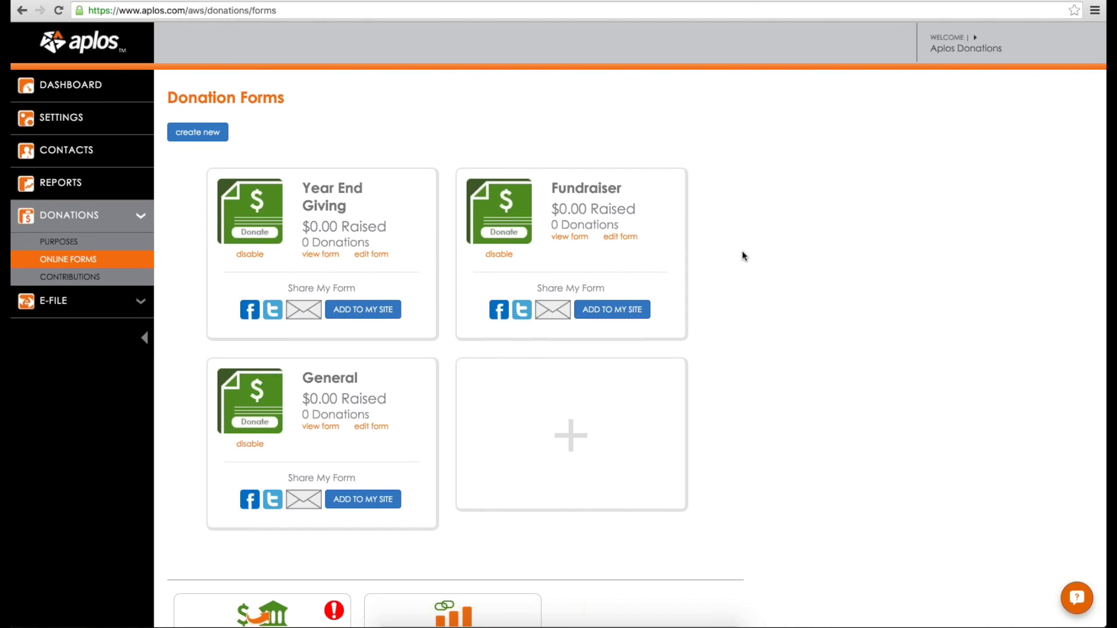
scroll(742, 256, down, 1)
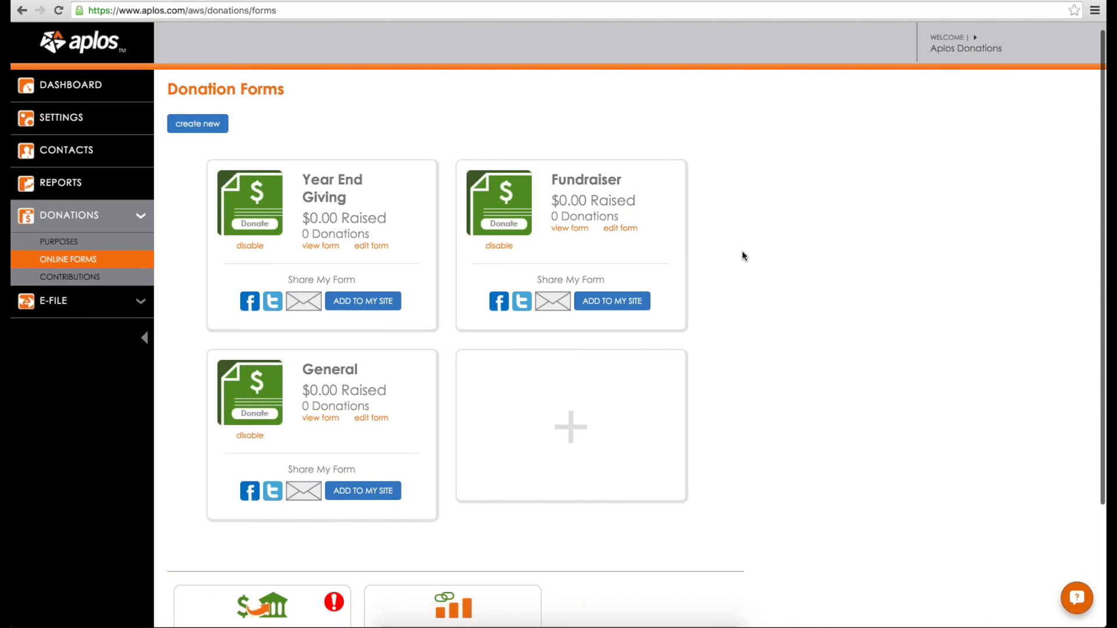
scroll(728, 278, up, 1)
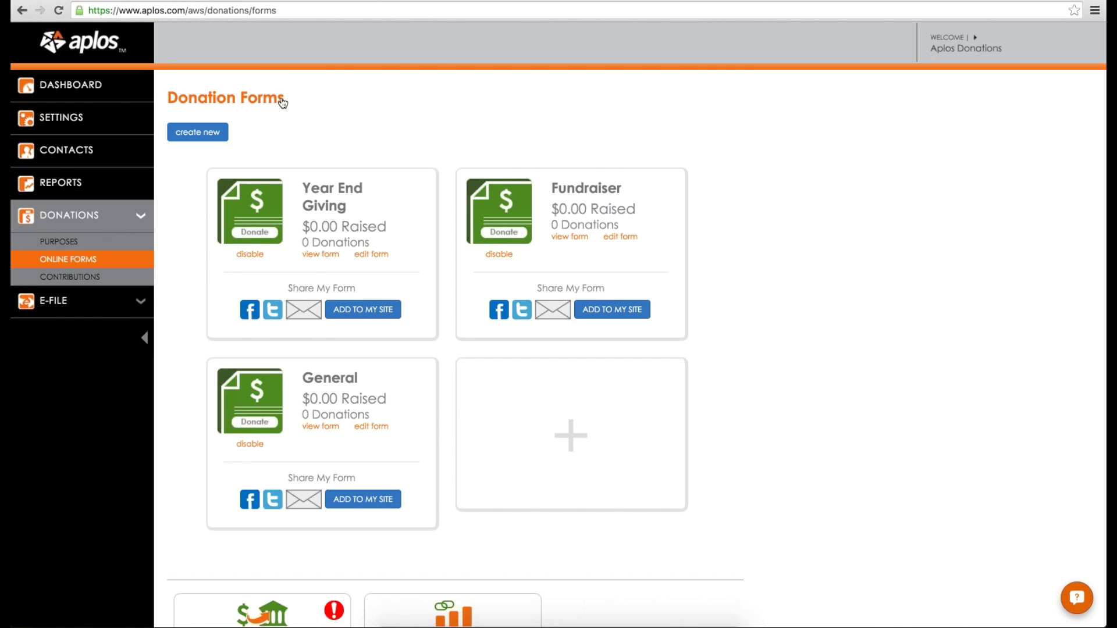
Step: Start a new contribution batch dated December 6, 2015, with previous entries shown
click(84, 279)
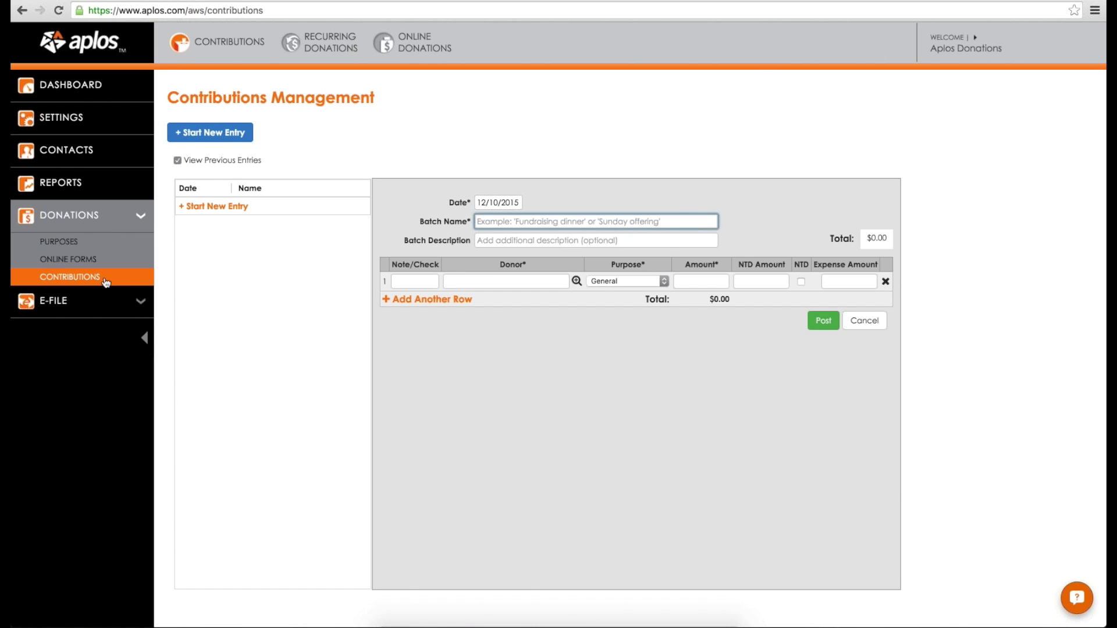
click(196, 163)
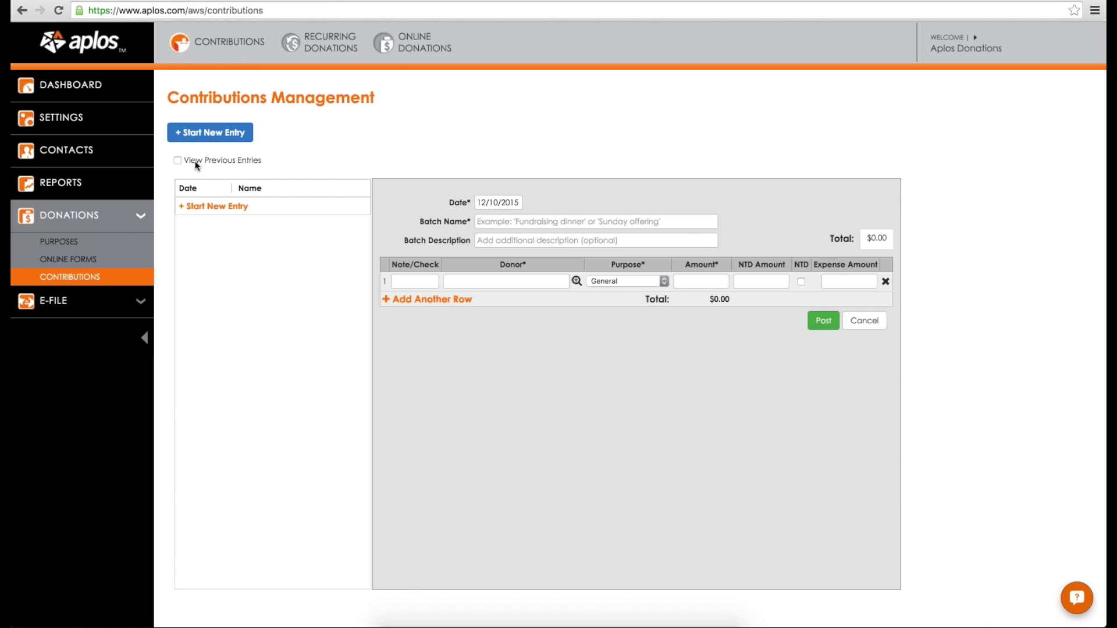
click(196, 163)
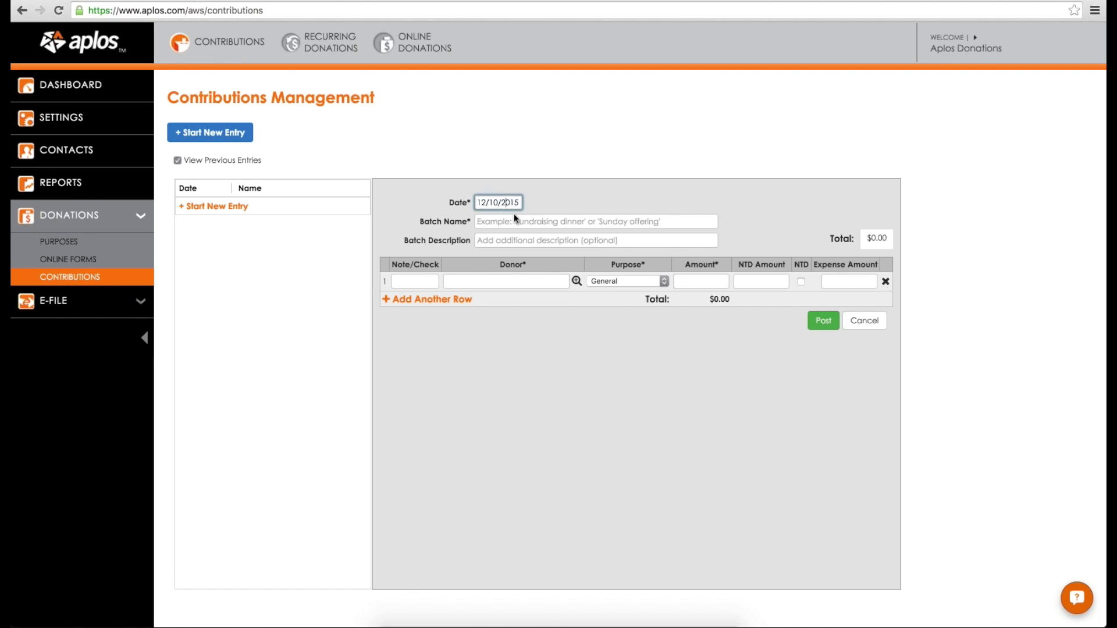
click(492, 201)
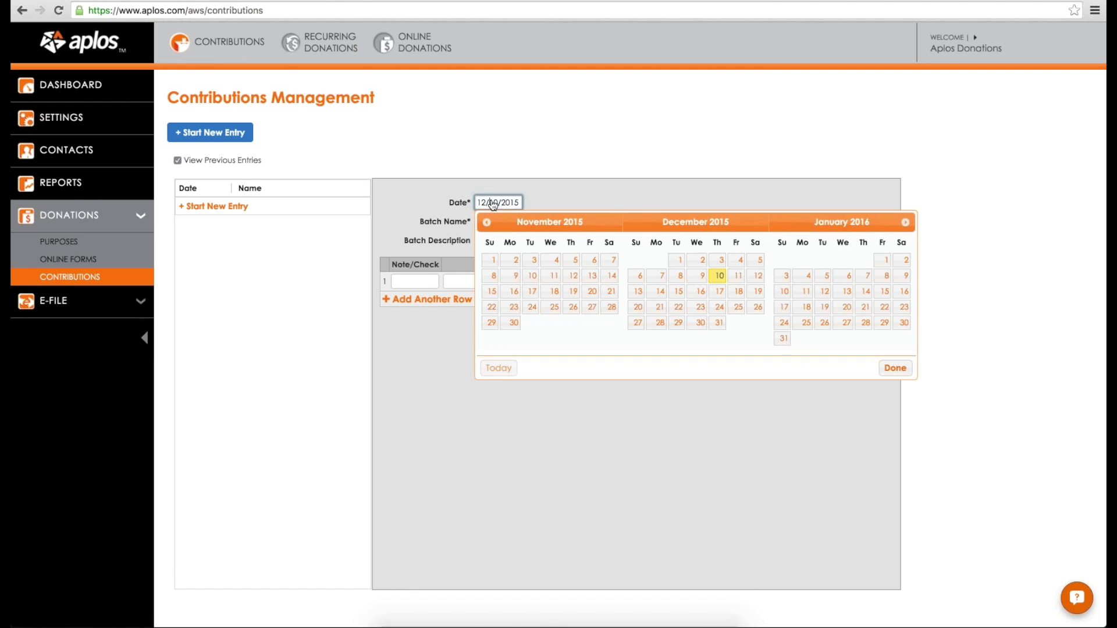
click(637, 276)
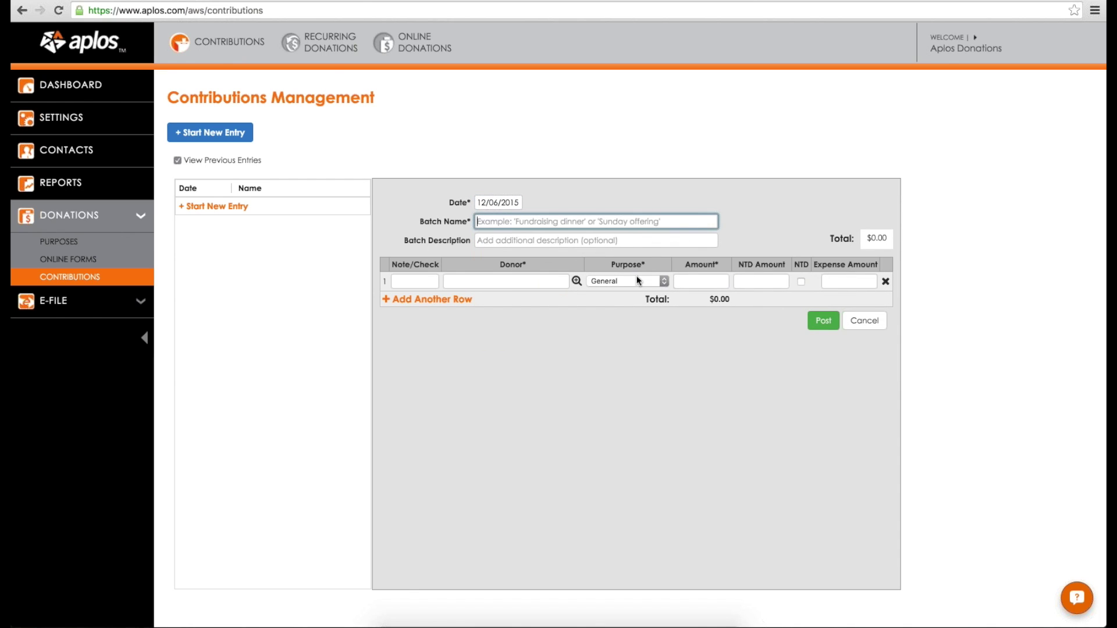
Step: Name the batch Sunday's Offering with description '9am service'
text(Snnday's Offering)
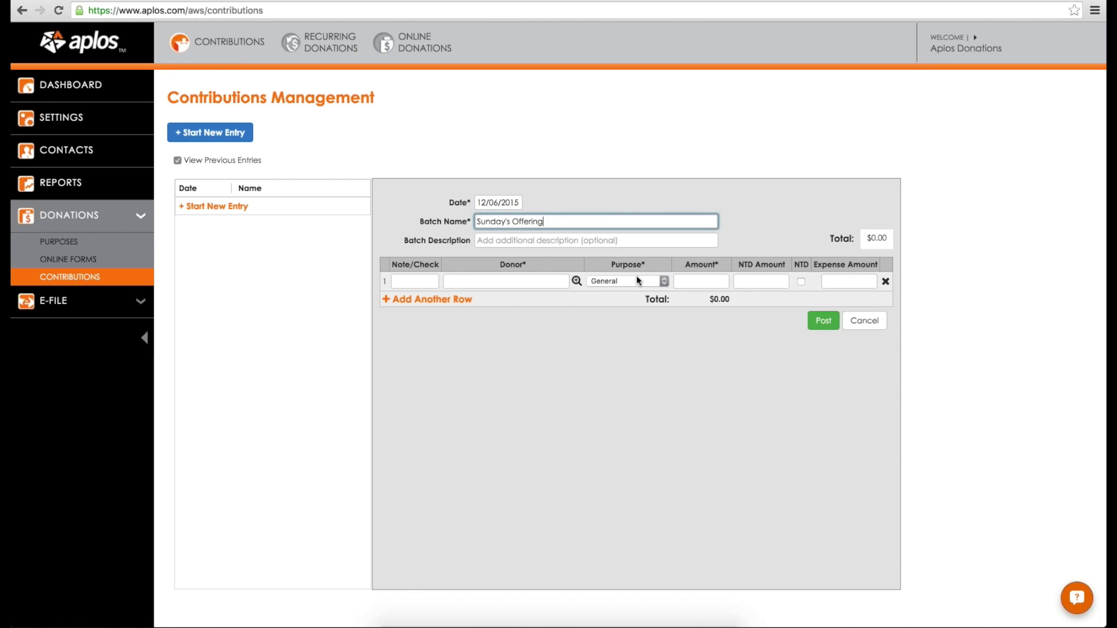
key(Tab)
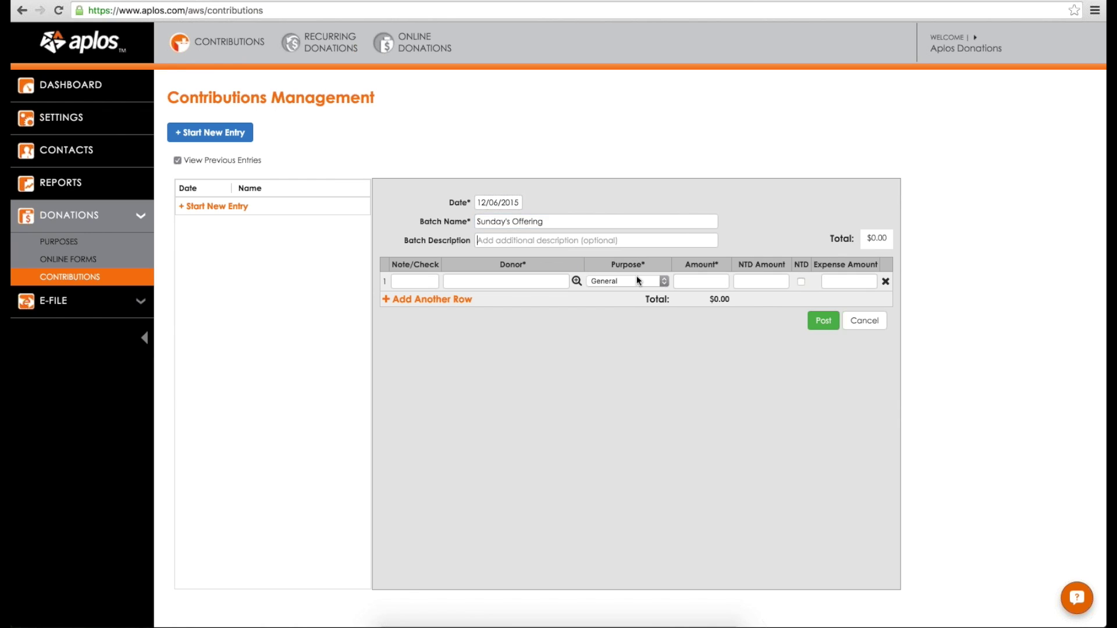
text(9am service)
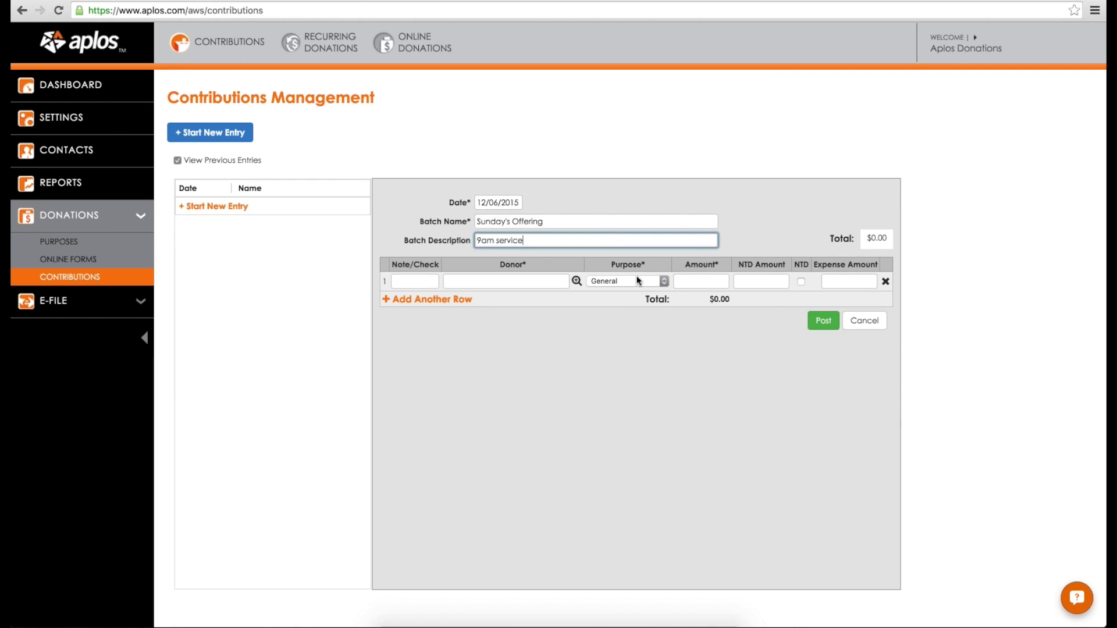
click(554, 256)
key(Tab)
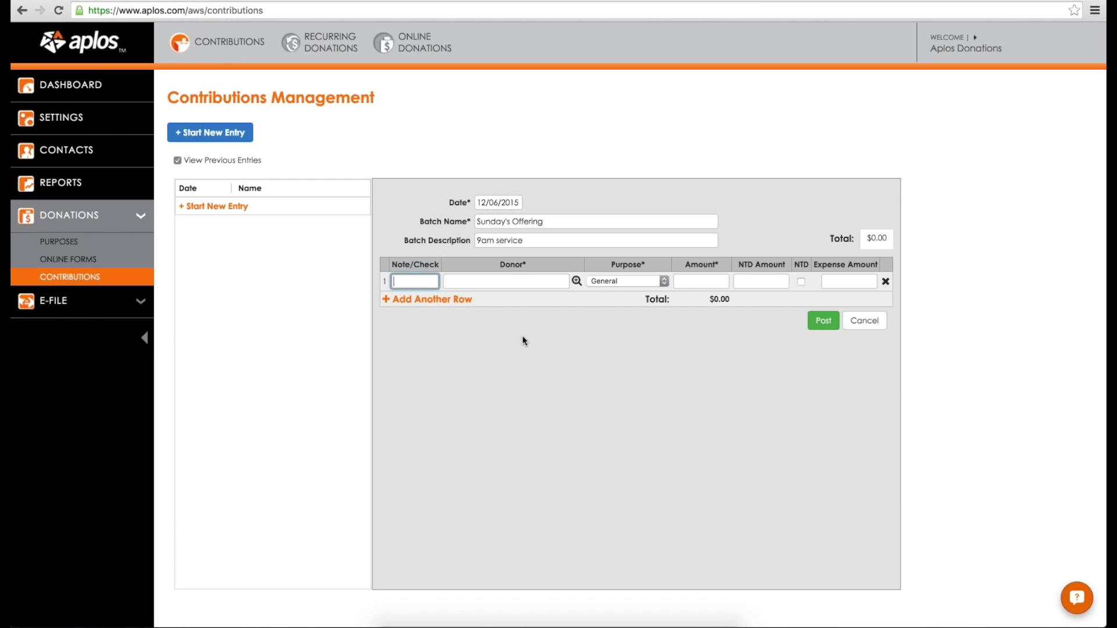
Step: Enter the first gift: check 1001 from a donor, General purpose, $10.00
text(1001)
key(Tab)
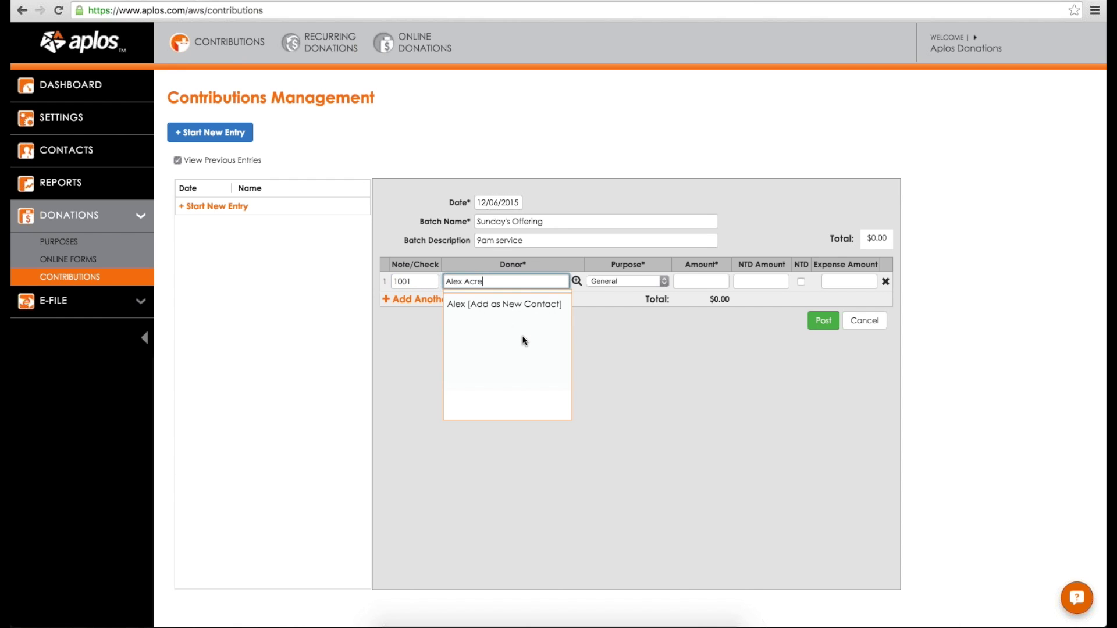
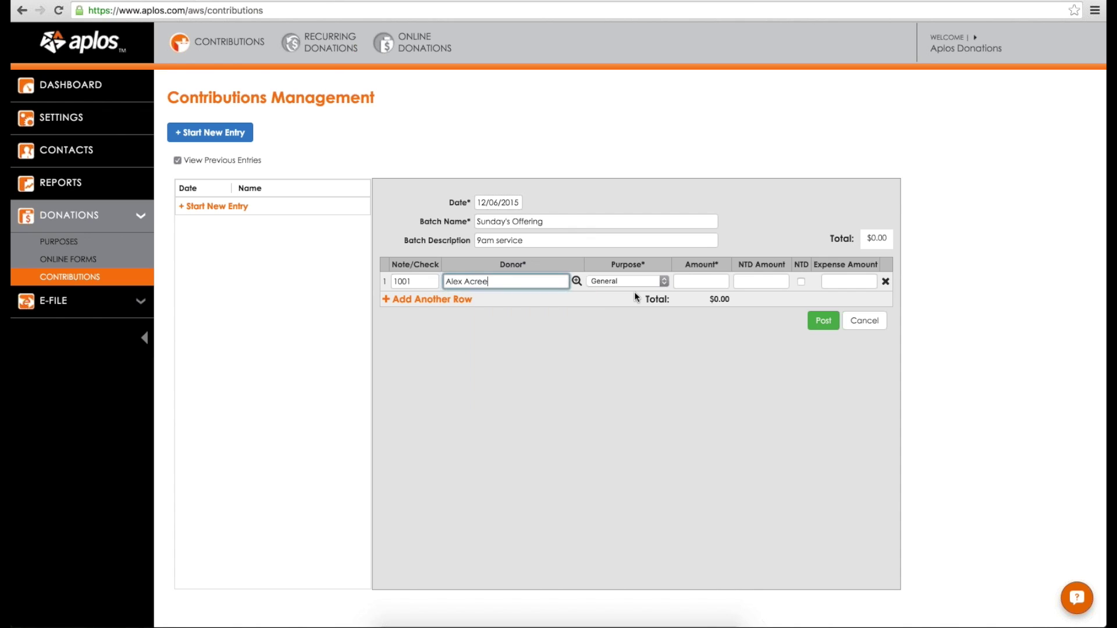
click(623, 281)
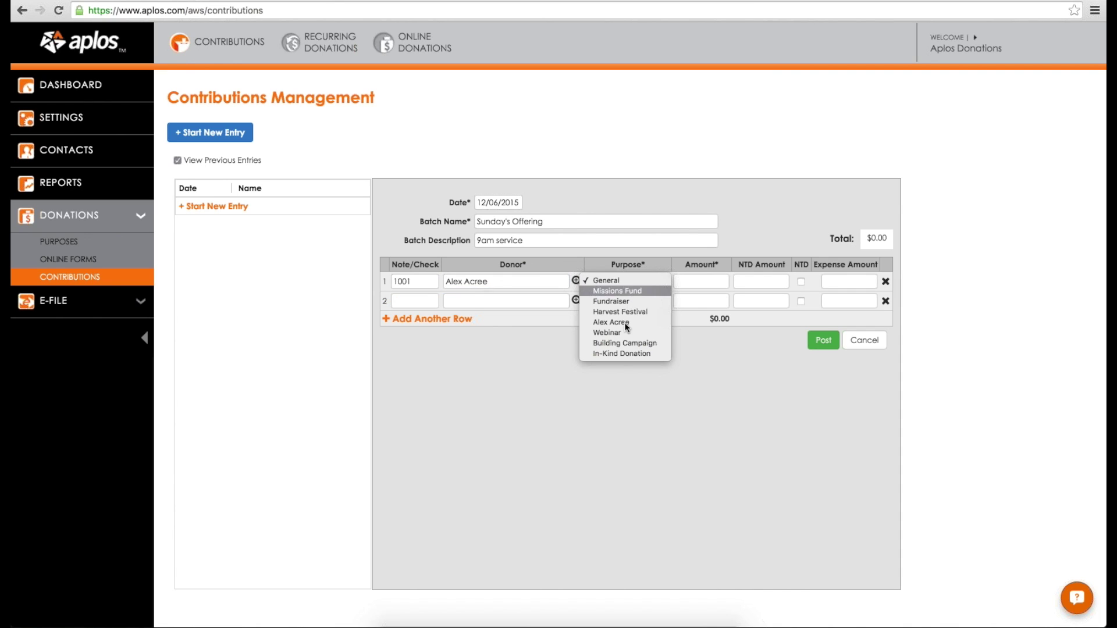
click(616, 282)
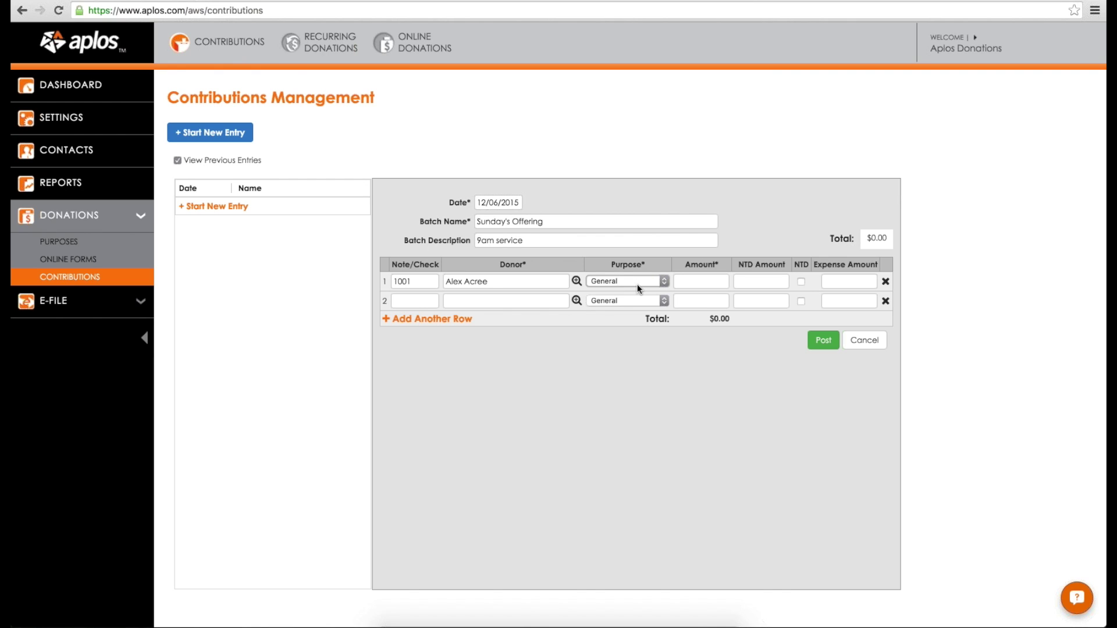
key(Tab)
text(10)
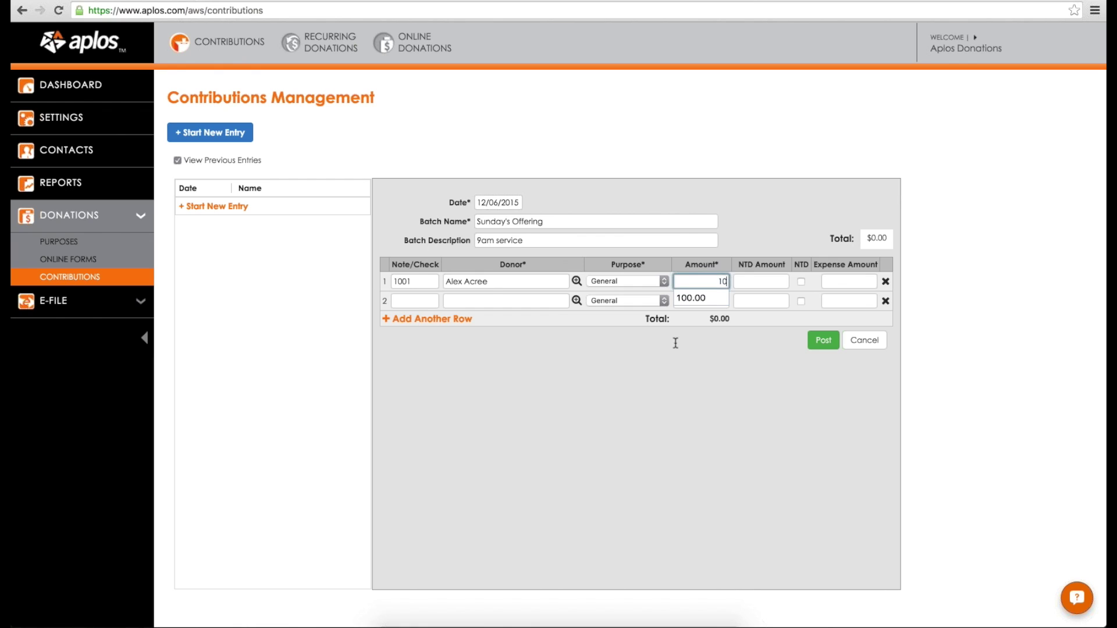
key(Tab)
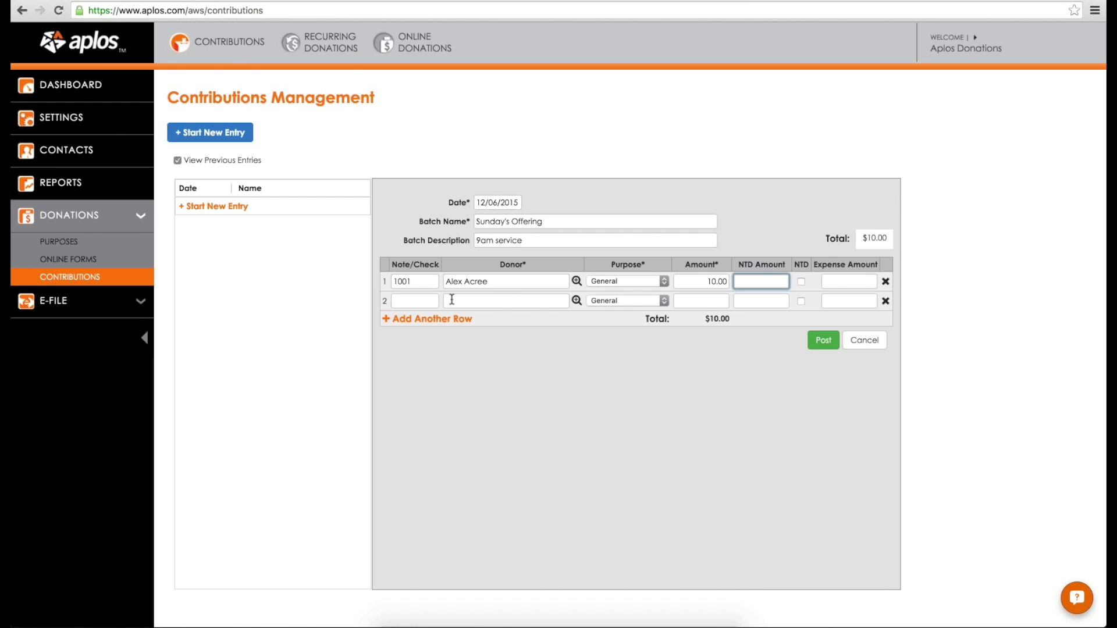
Step: Add a $50.00 cash Missions Fund gift from a new donor contact and post the batch
click(436, 305)
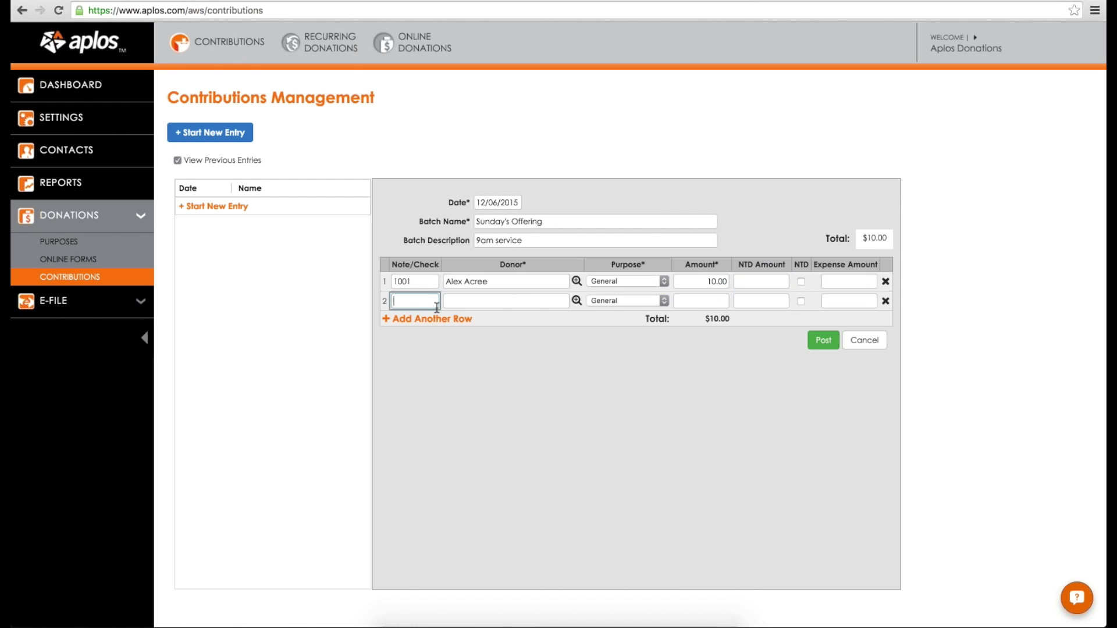
text(cash)
key(Tab)
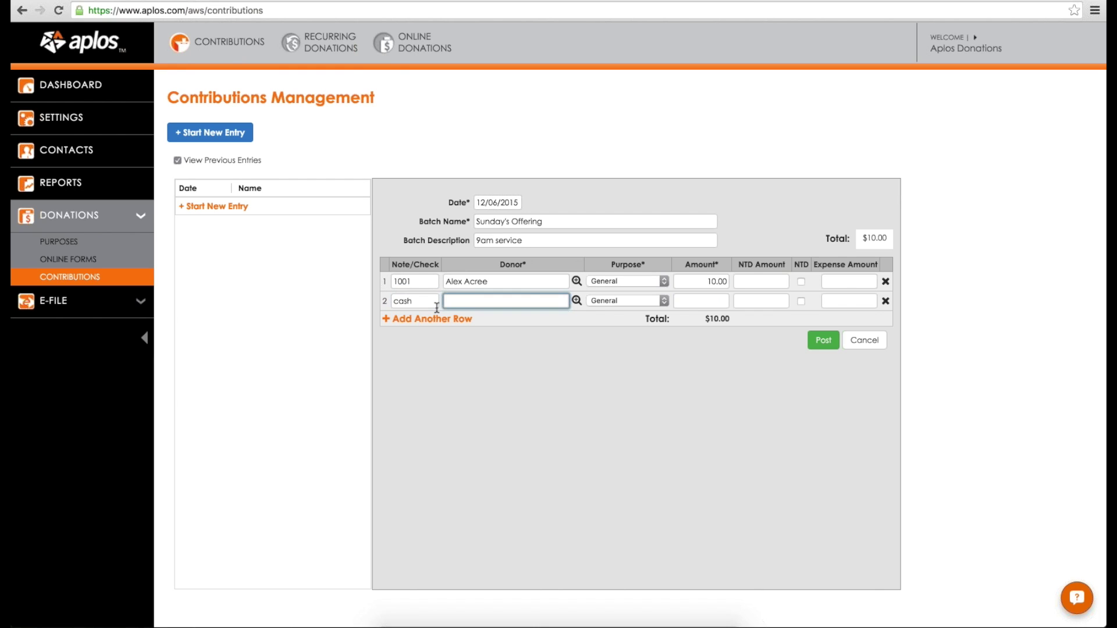
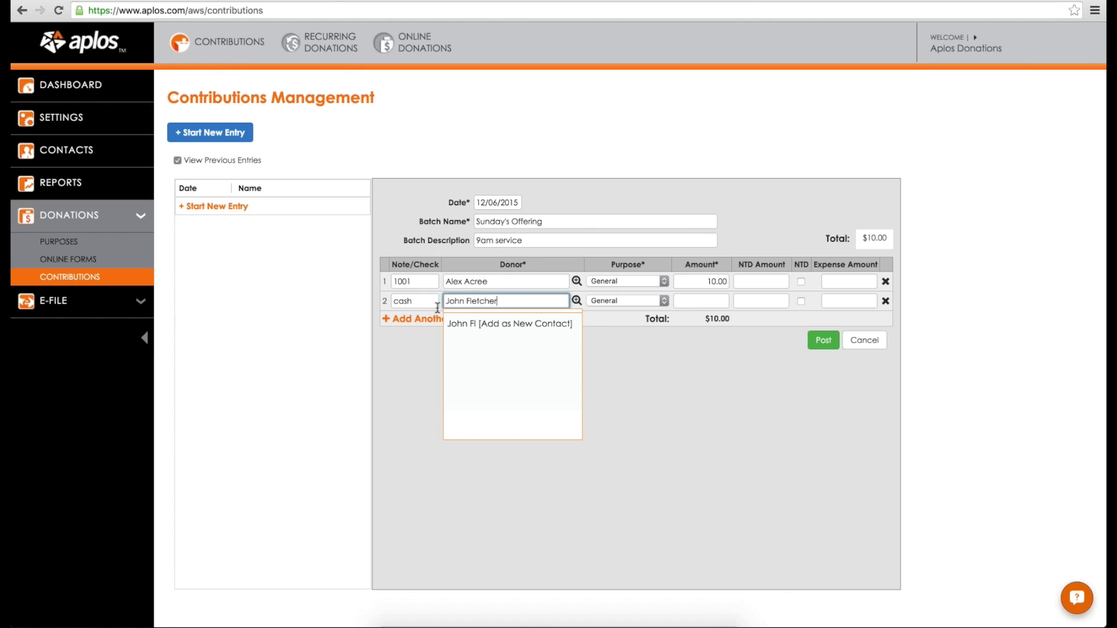
click(475, 324)
click(633, 303)
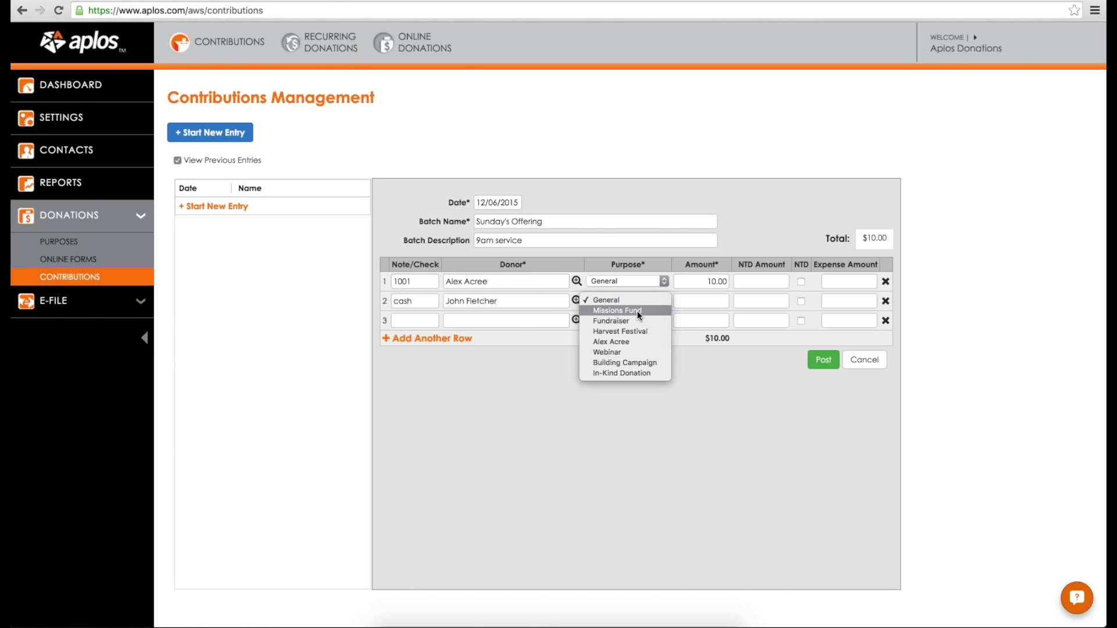
click(634, 310)
click(713, 301)
text(50)
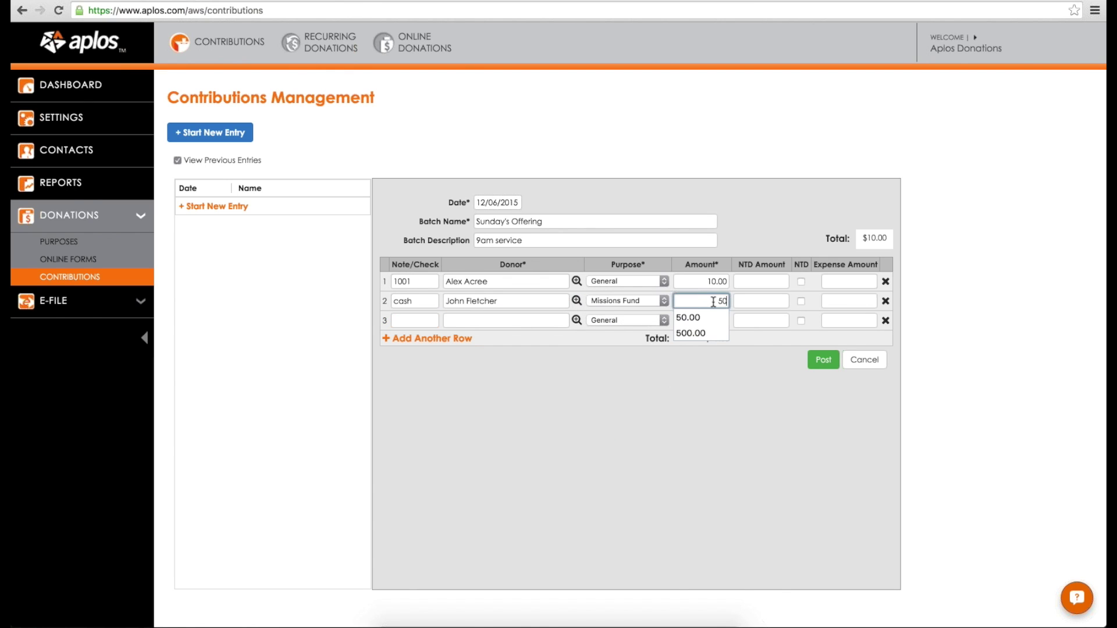
key(Tab)
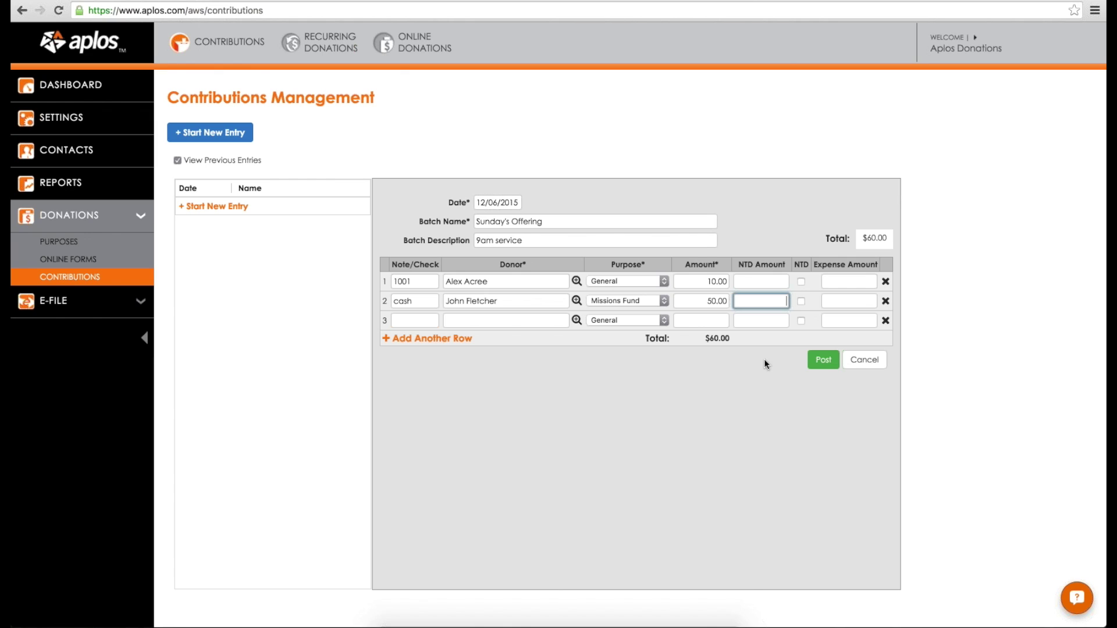
click(822, 360)
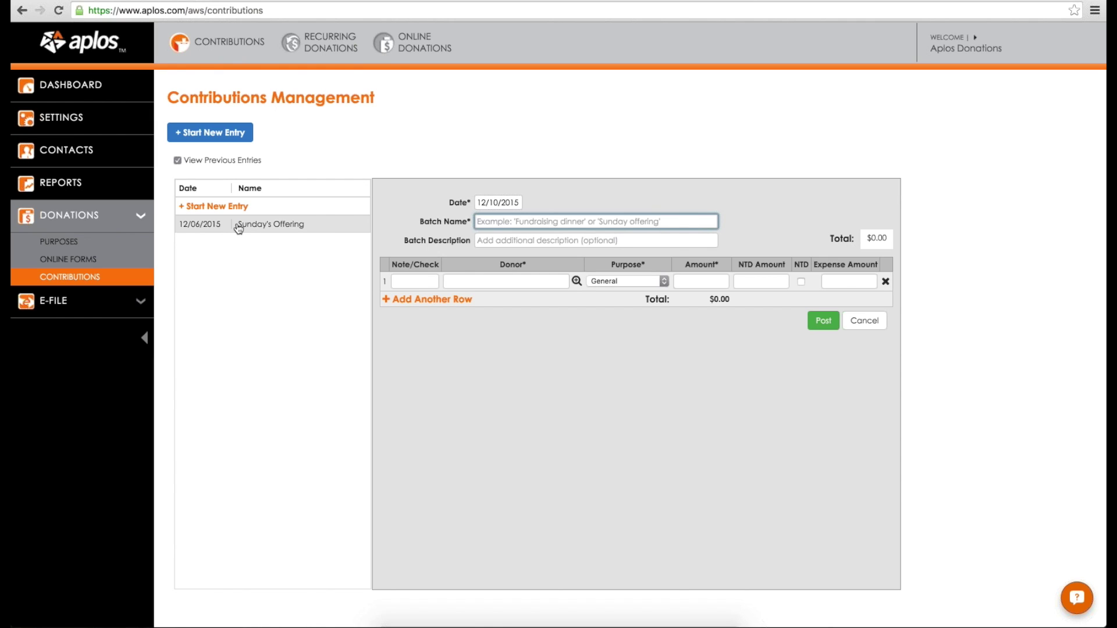
Step: Review the posted Sunday's Offering batch, then go to Reports
click(243, 227)
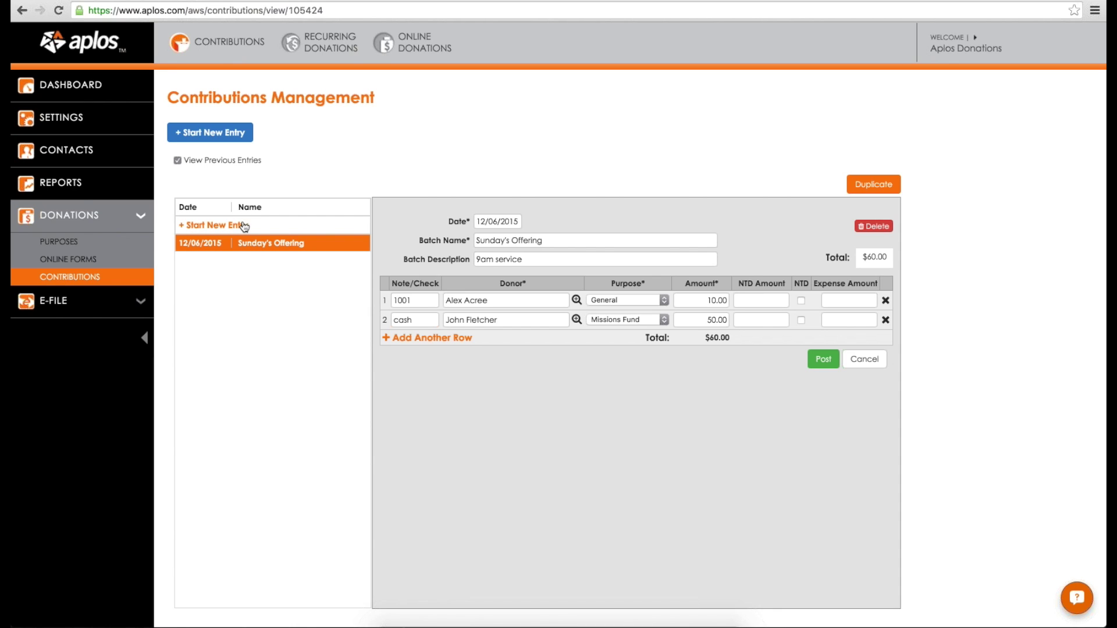
click(124, 190)
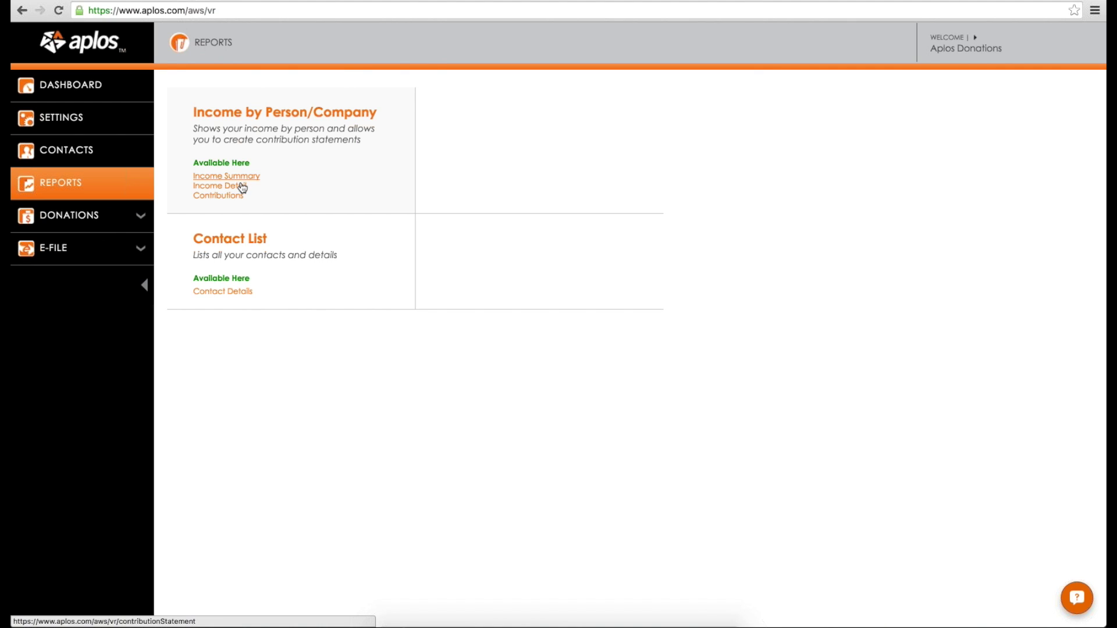
Step: Check the Income Detail report, then open the Contributions income-by-person report
click(241, 188)
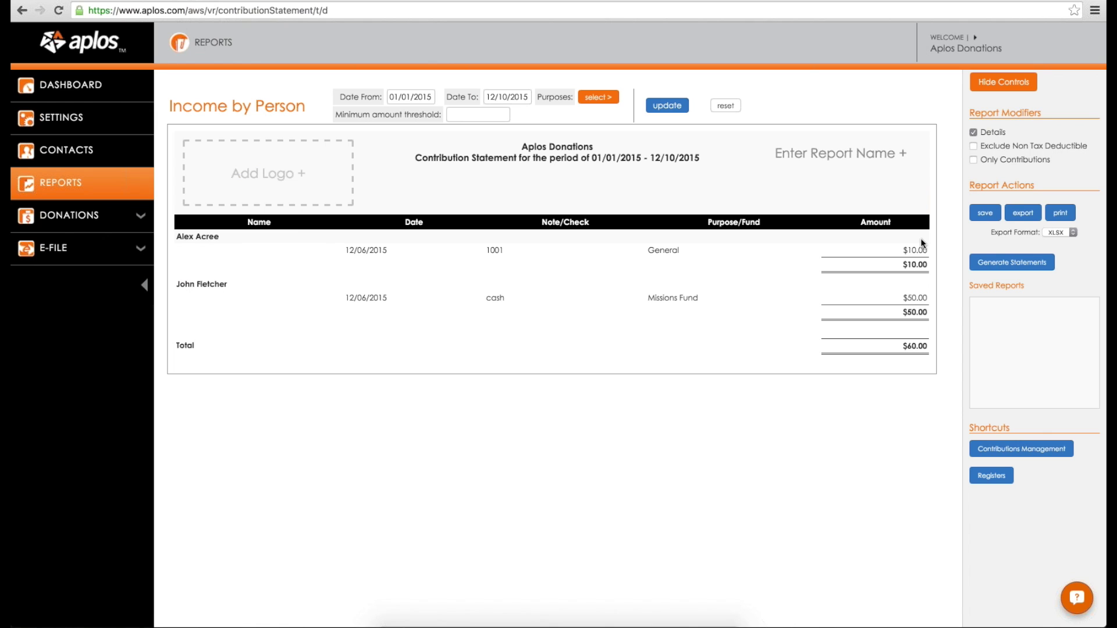
click(242, 67)
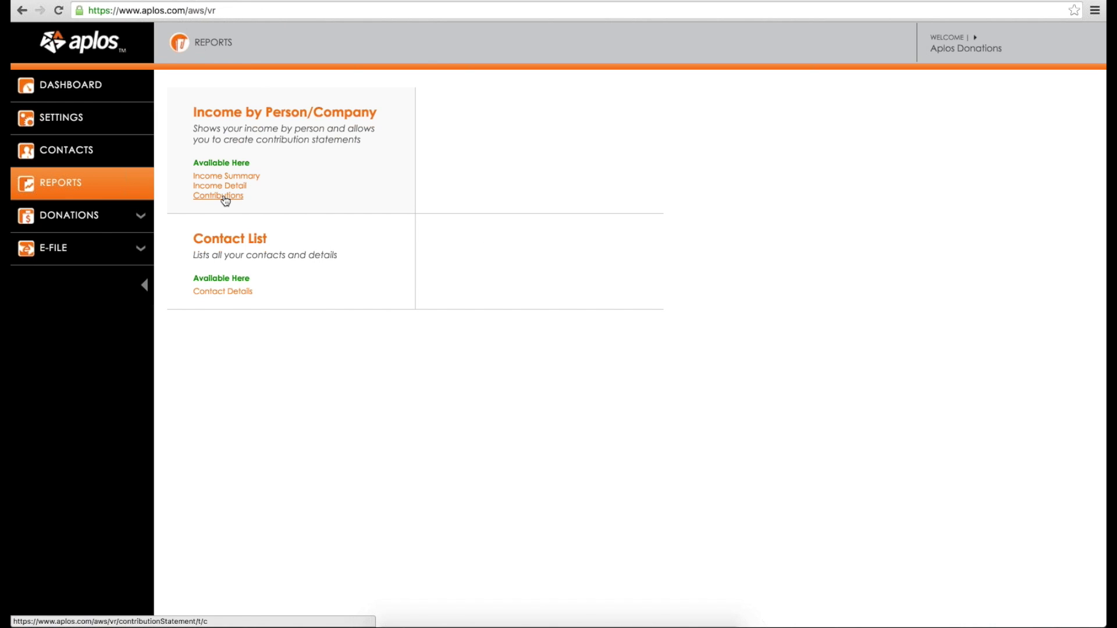
click(225, 198)
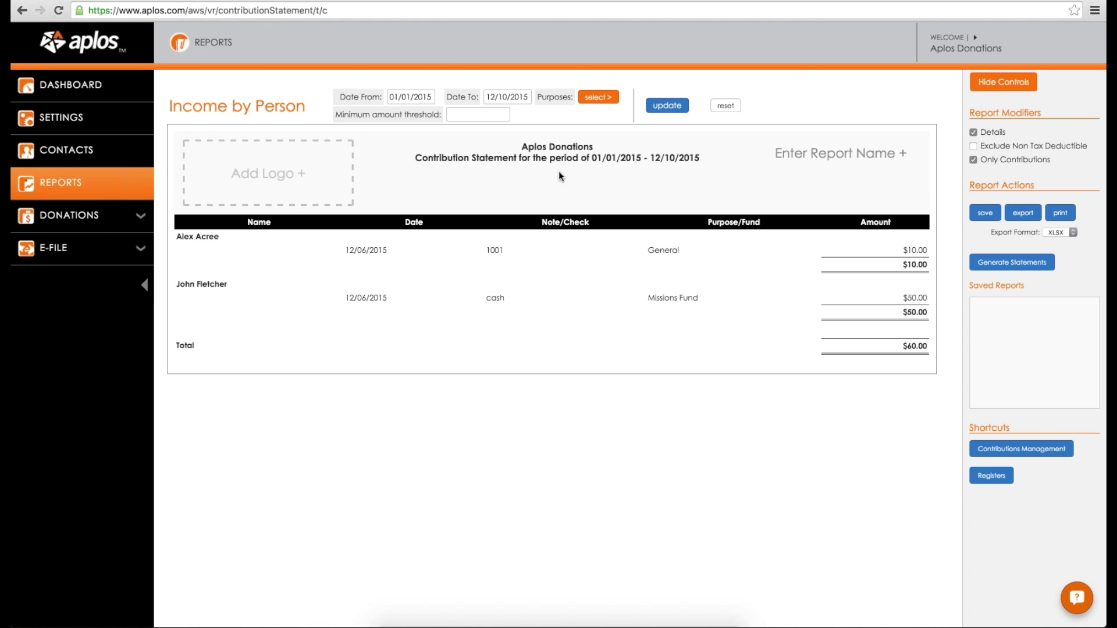
Step: Generate detailed contribution statements for 01/01/2015–12/10/2015, showing $10.00 General and $50.00 Missions Fund
click(1018, 264)
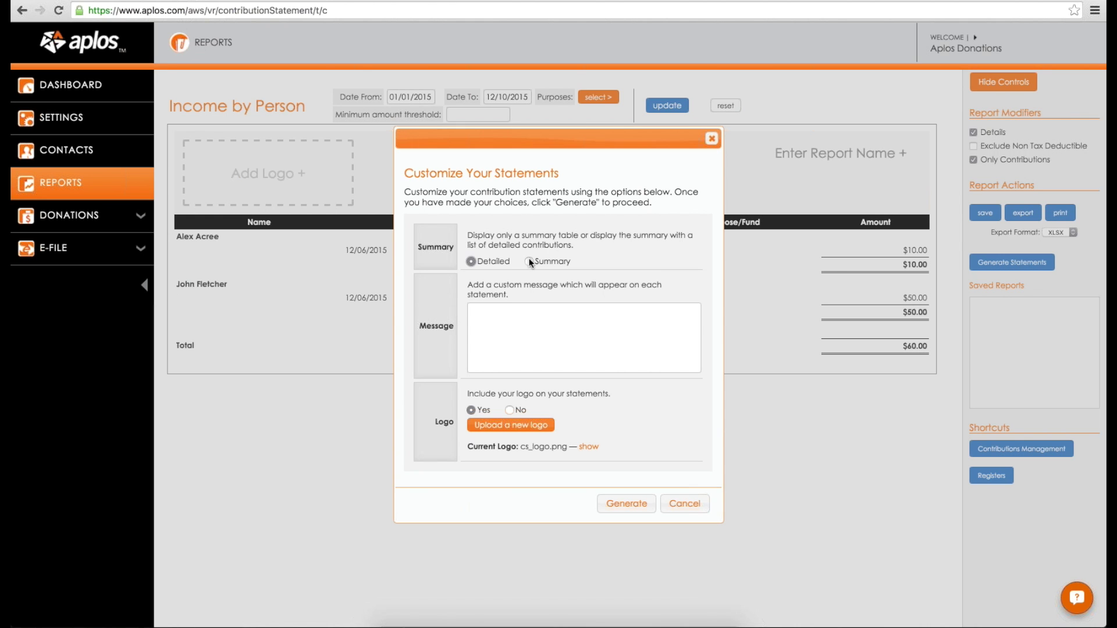
scroll(529, 314, down, 1)
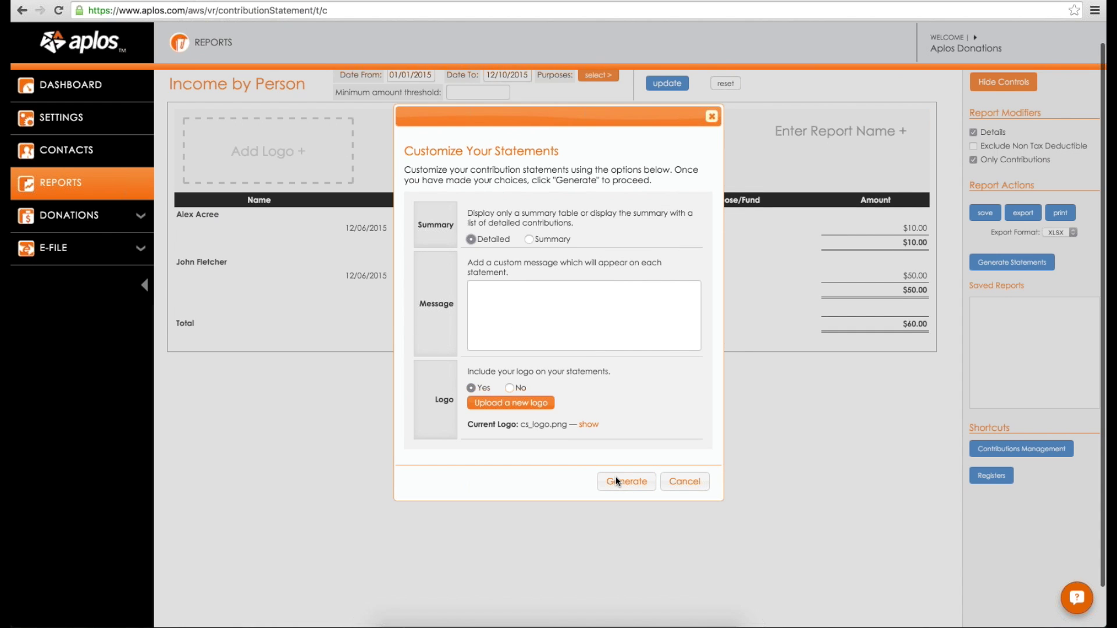
click(616, 478)
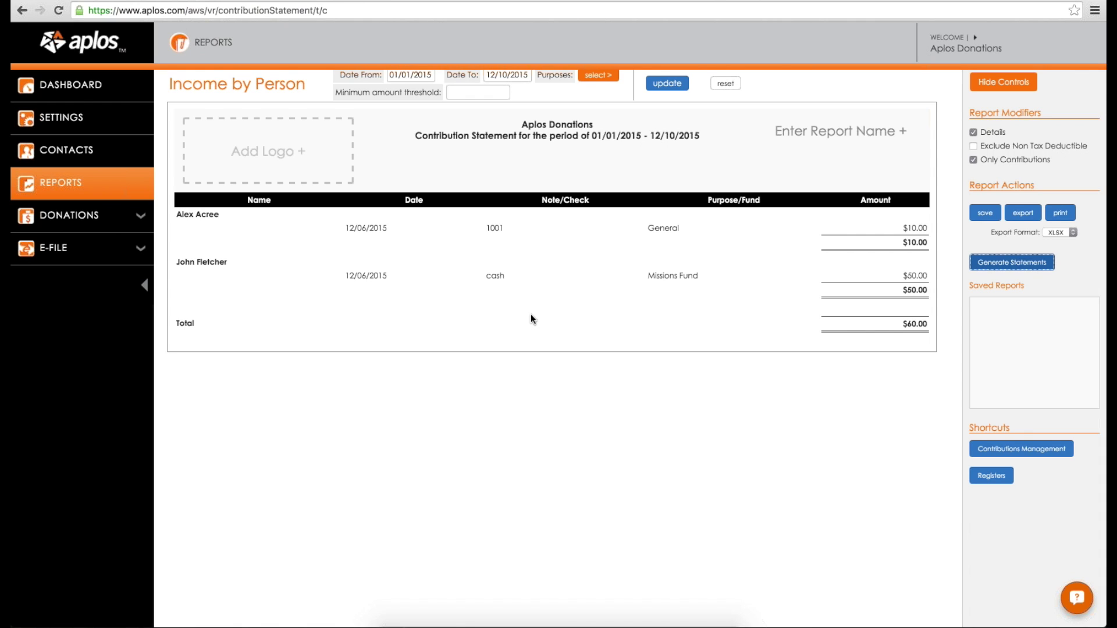
scroll(575, 276, up, 1)
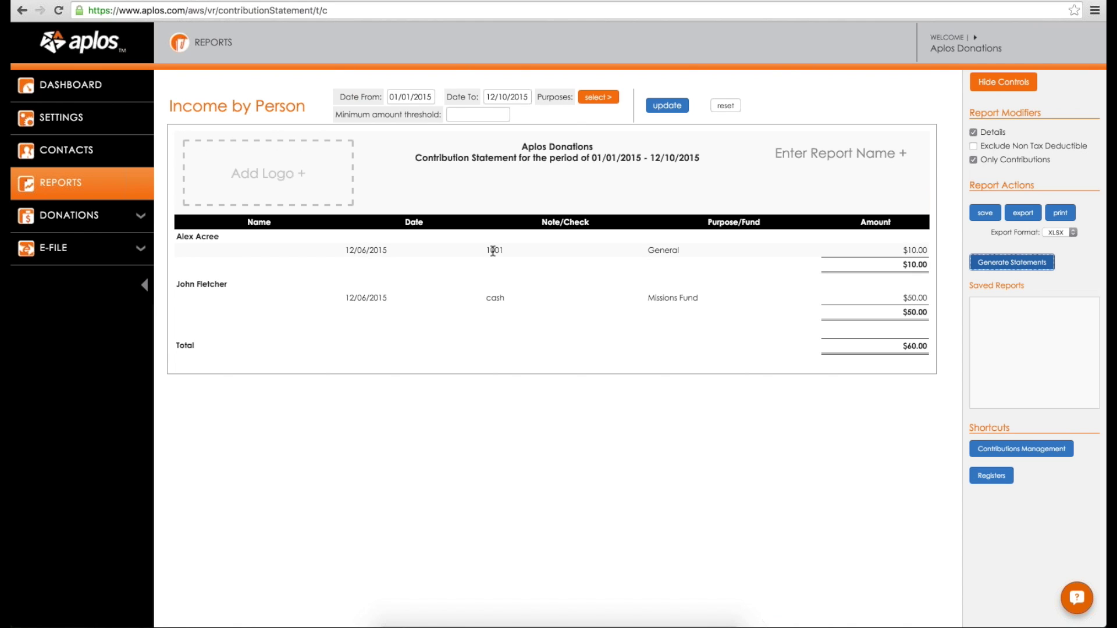
Step: Open the first individual donor's contact record and show its transactions
click(84, 151)
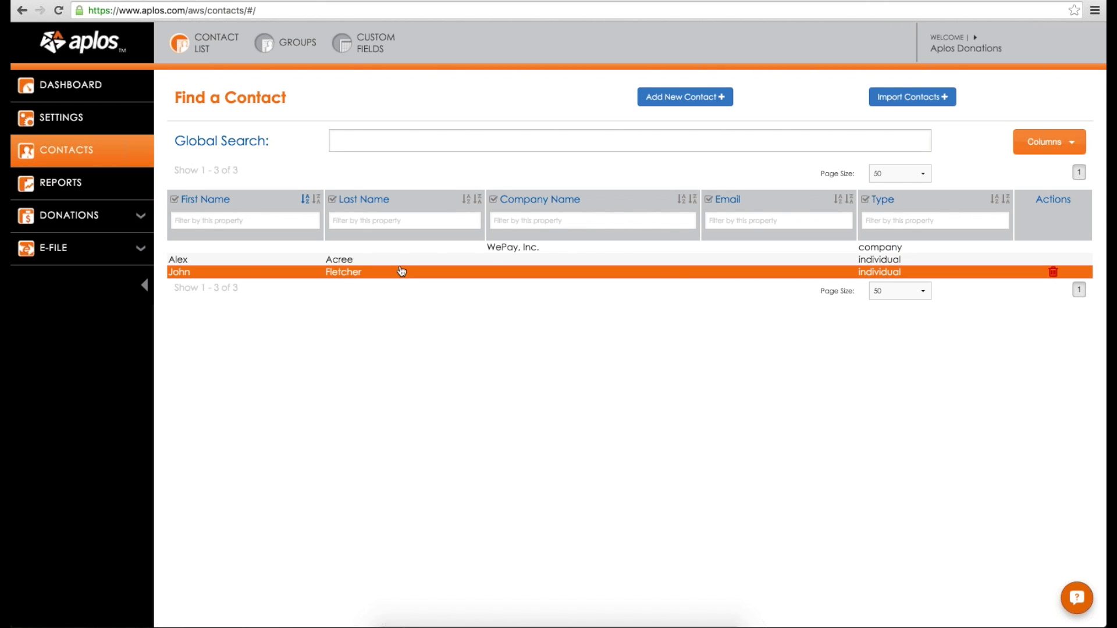
click(328, 260)
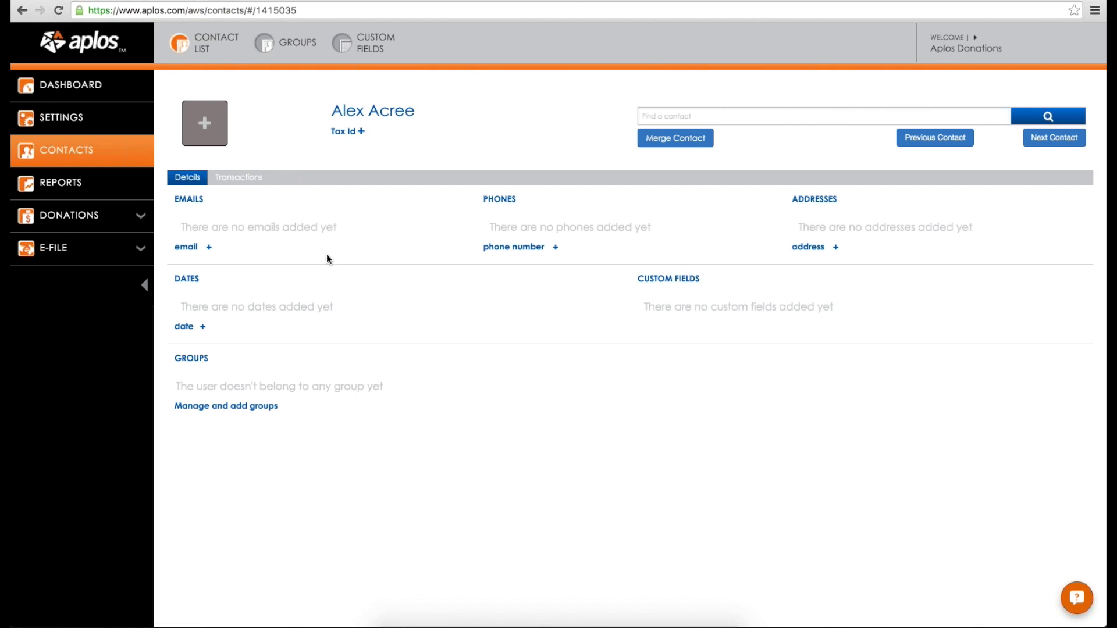
key(Return)
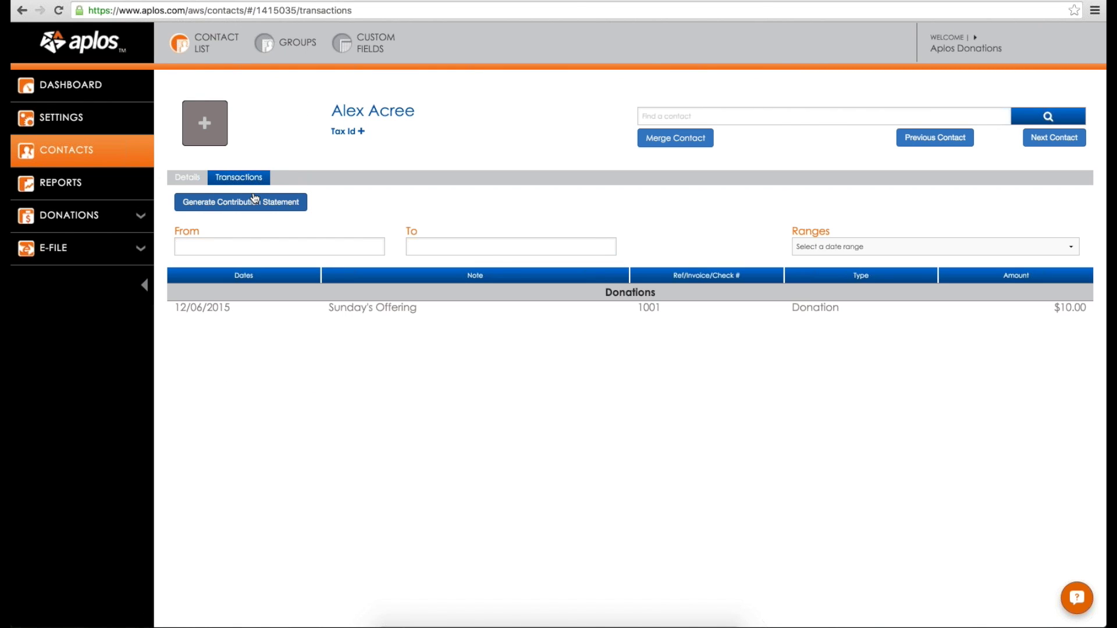
Step: Review this donor's contribution statement options and cancel without generating
click(263, 196)
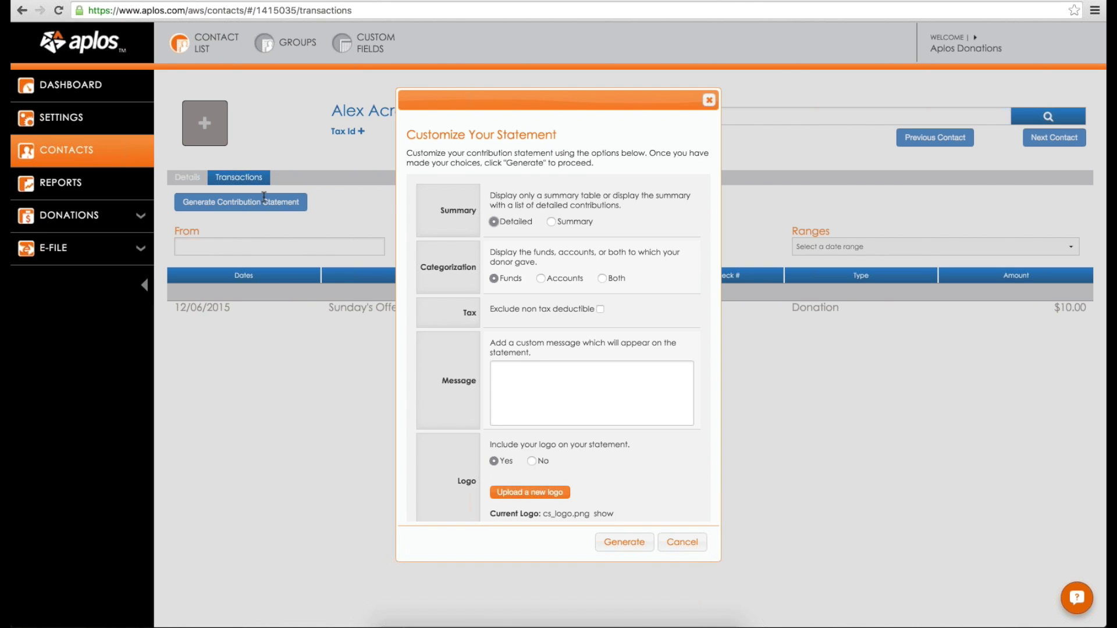
scroll(521, 388, down, 3)
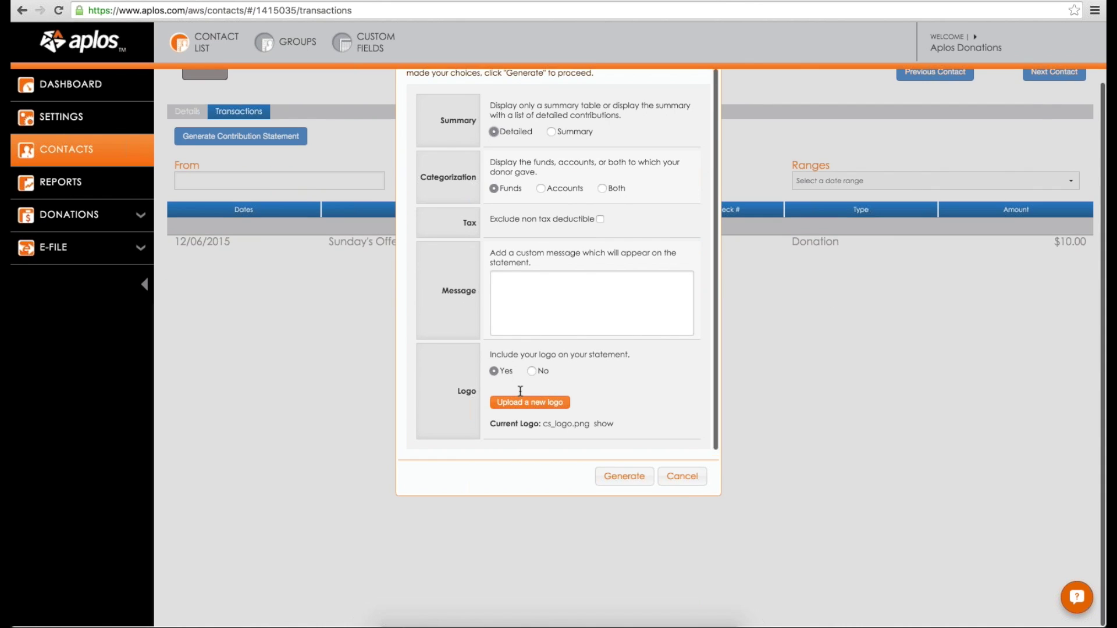
scroll(685, 500, up, 3)
click(683, 541)
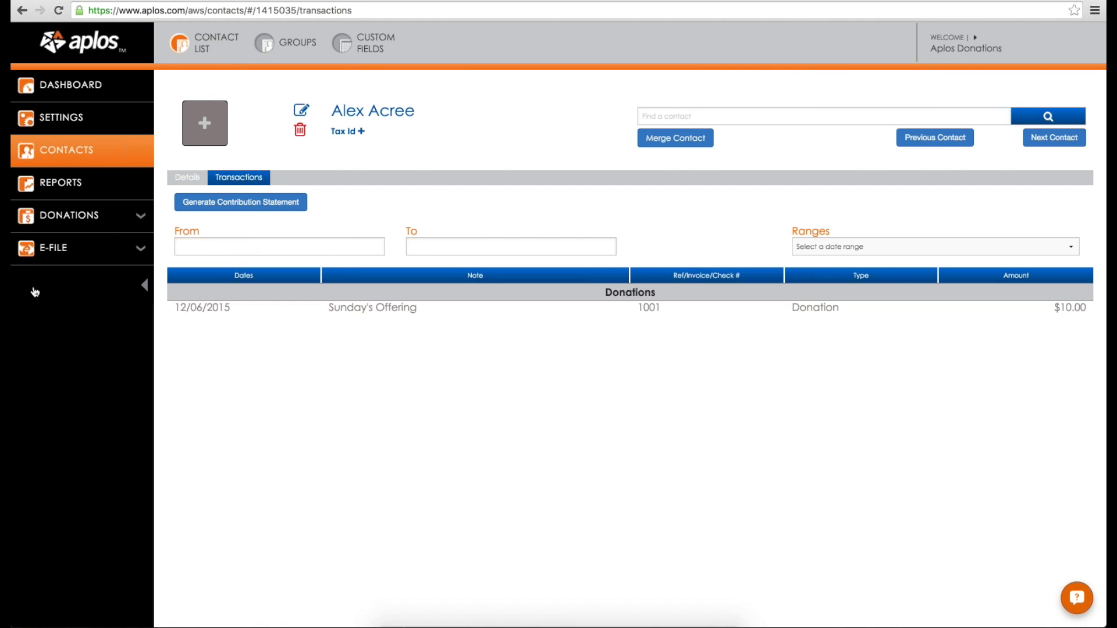
Step: Go through Donations > Online Forms to the list of eight active donation purposes
click(83, 217)
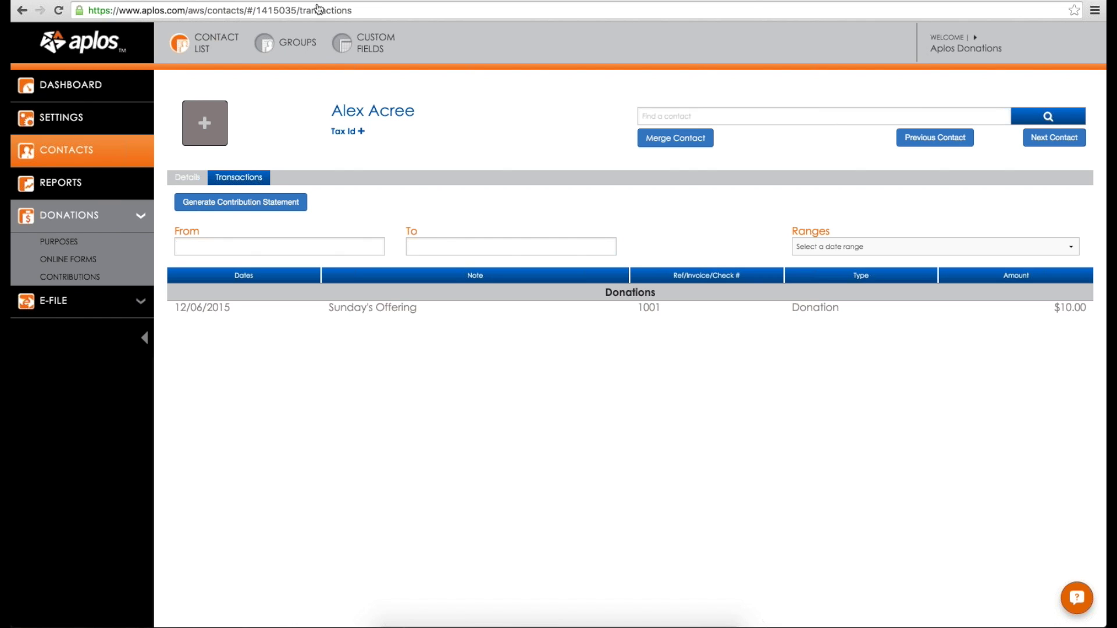
click(116, 263)
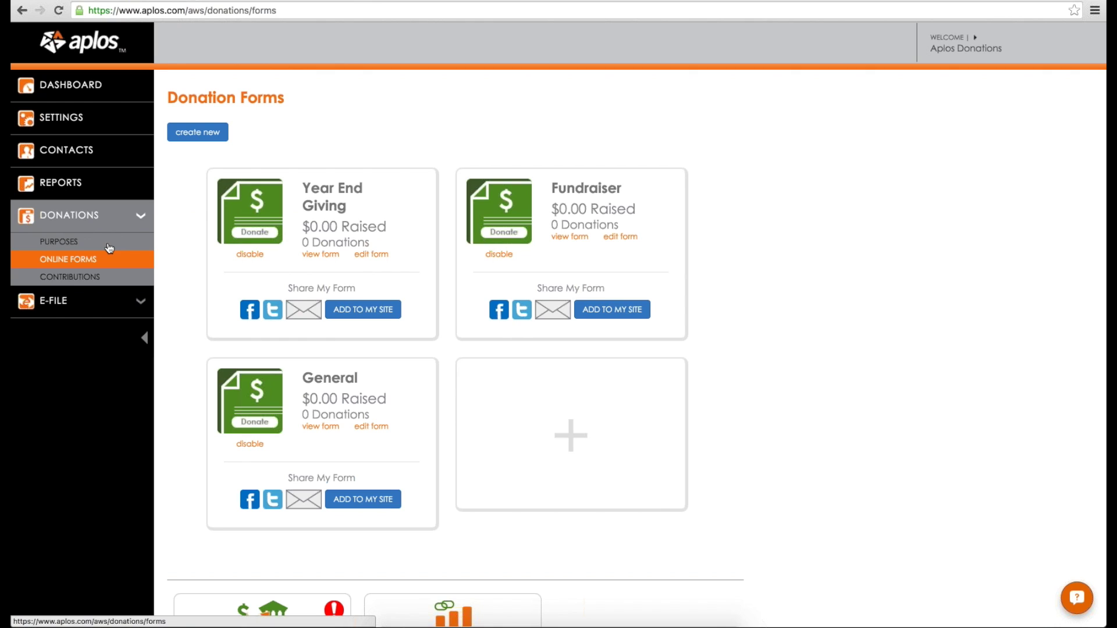
click(108, 246)
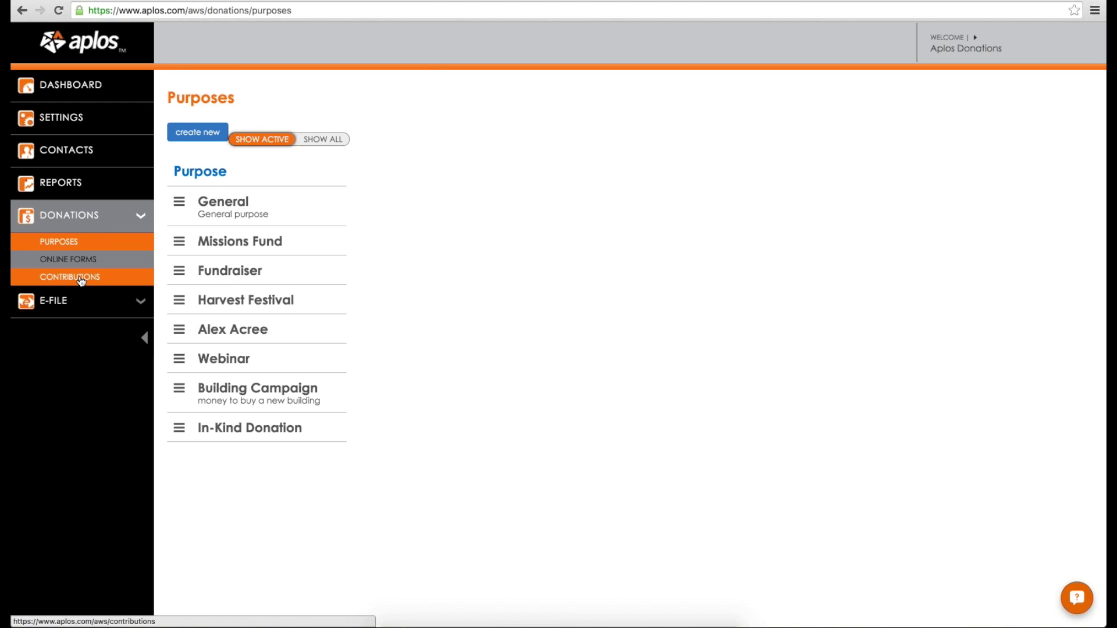
Step: Visit Contributions, Reports and Contacts, ending on the My Organization settings page
click(81, 278)
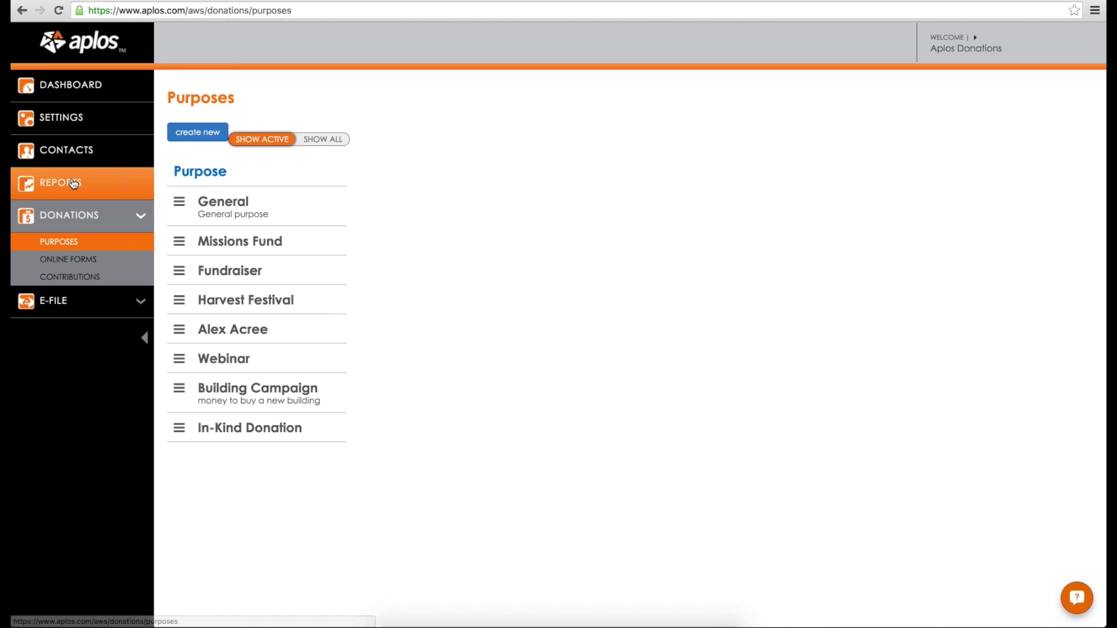
click(74, 184)
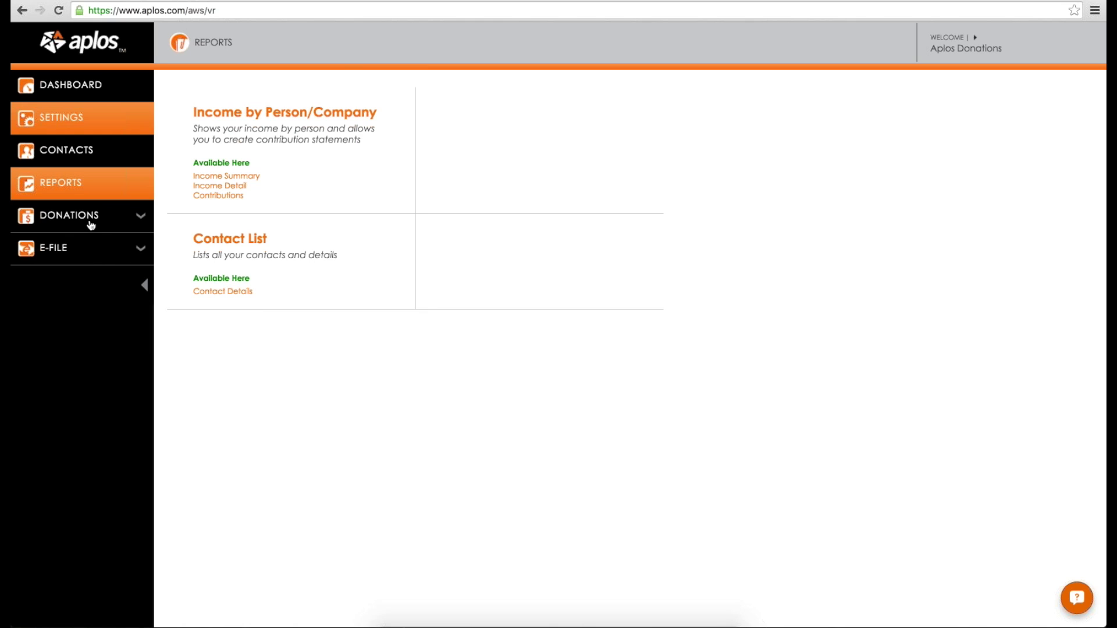
click(91, 153)
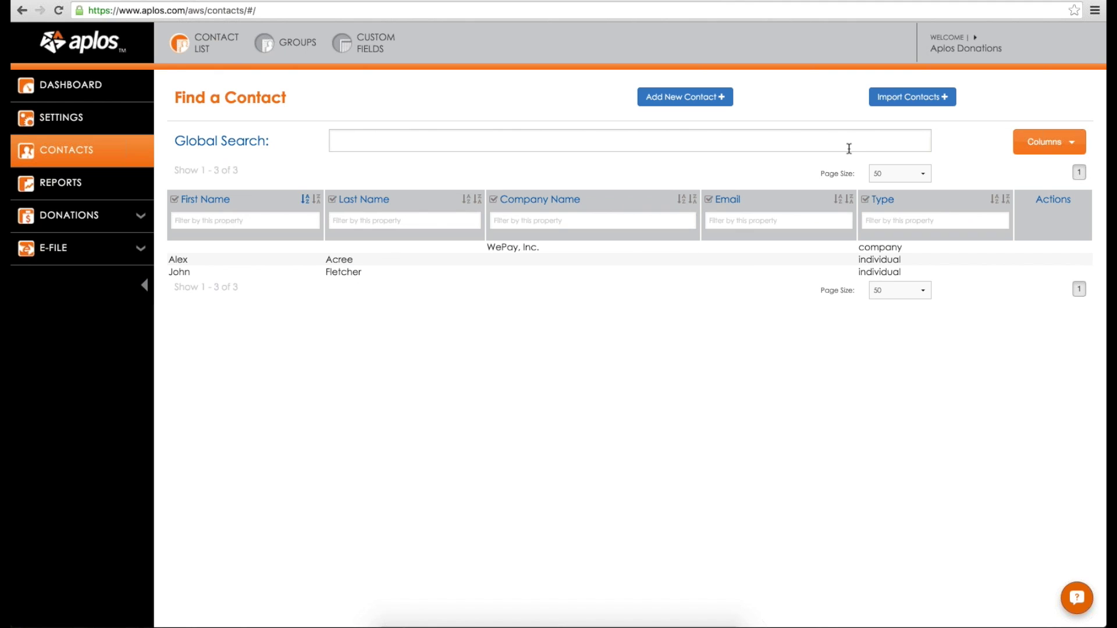
click(76, 117)
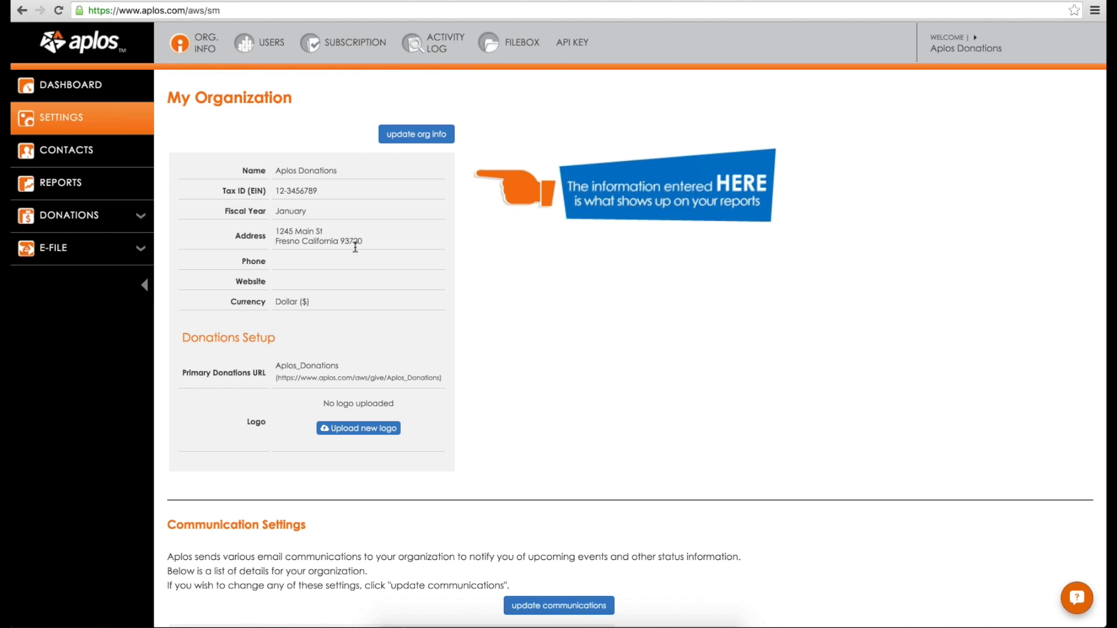
Step: Check the users with account access, then view the $15/month Donations subscription plan
scroll(316, 218, down, 1)
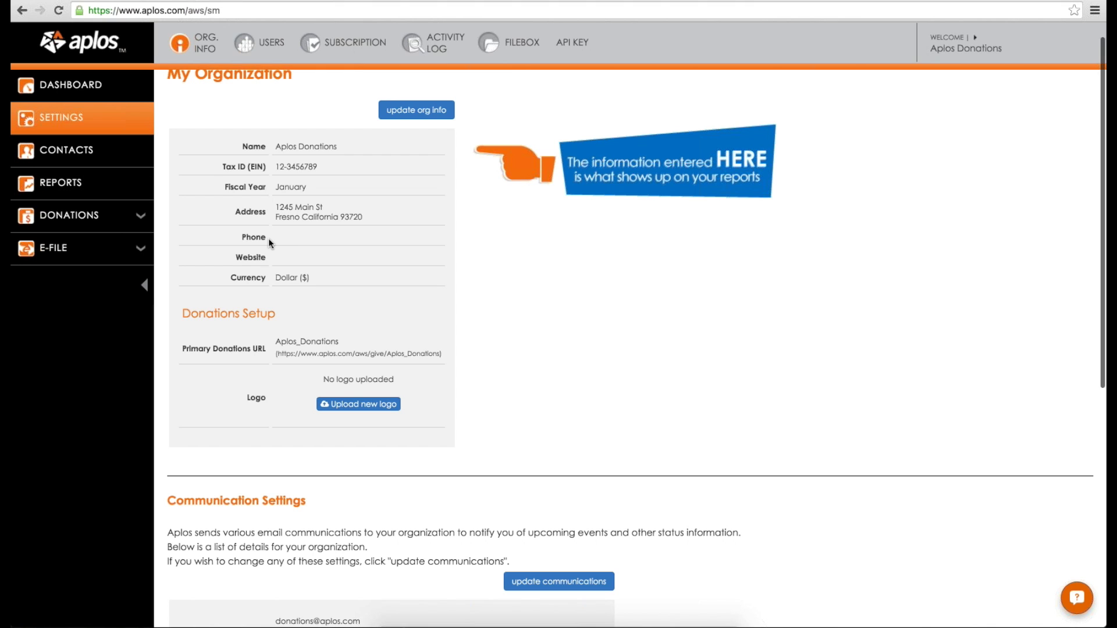
scroll(267, 238, up, 1)
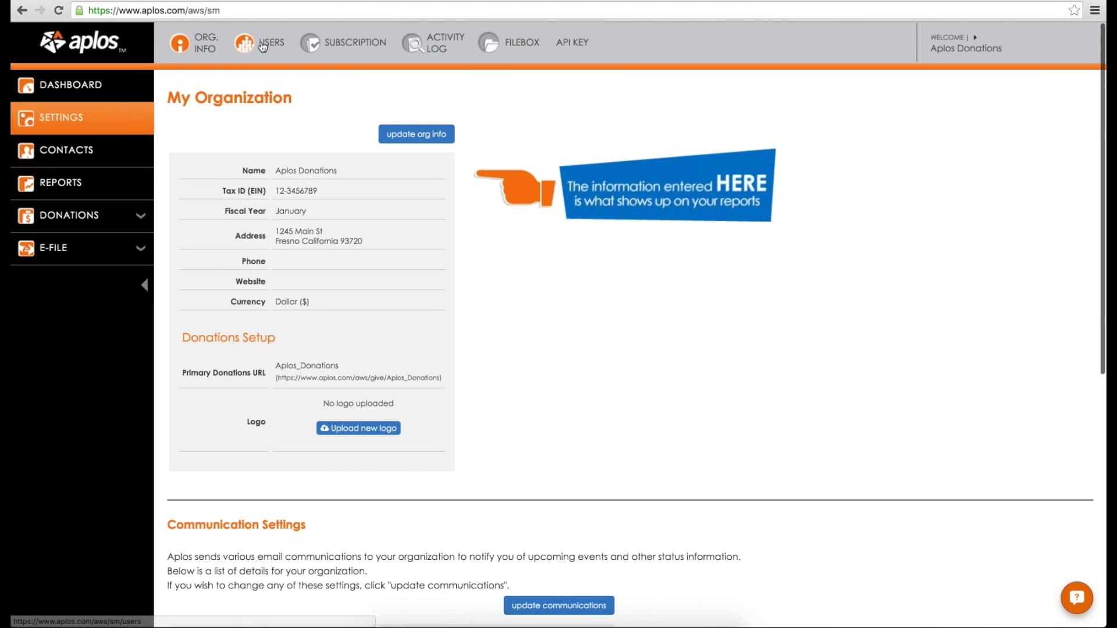
click(263, 45)
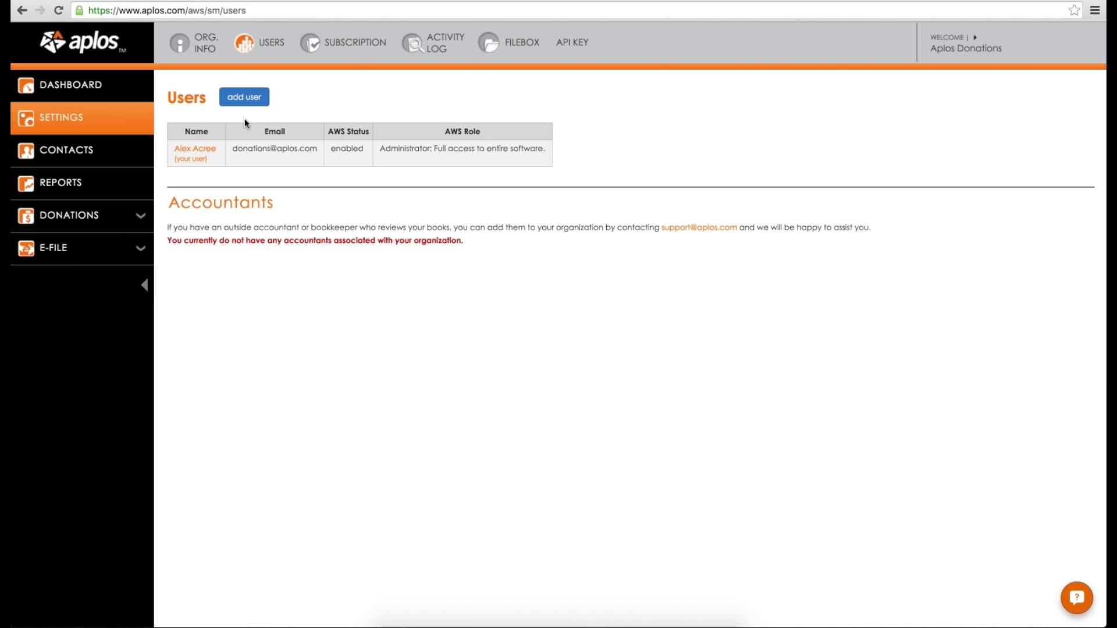
click(361, 54)
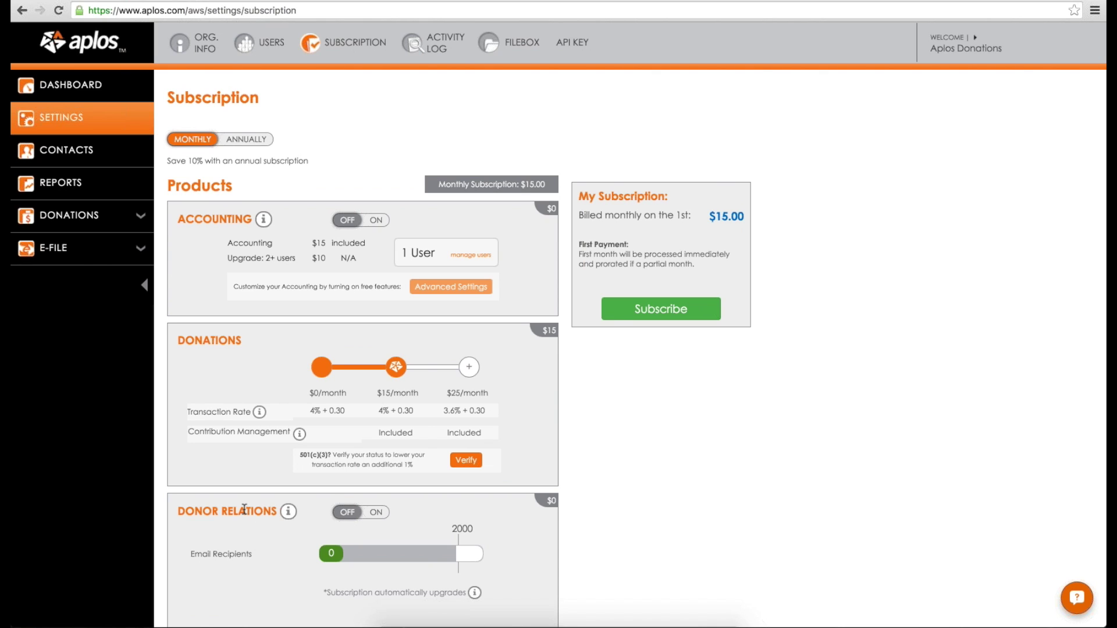
Step: Switch Contributions Management off to $0, back on at $15/month, then open Contributions
scroll(244, 512, down, 3)
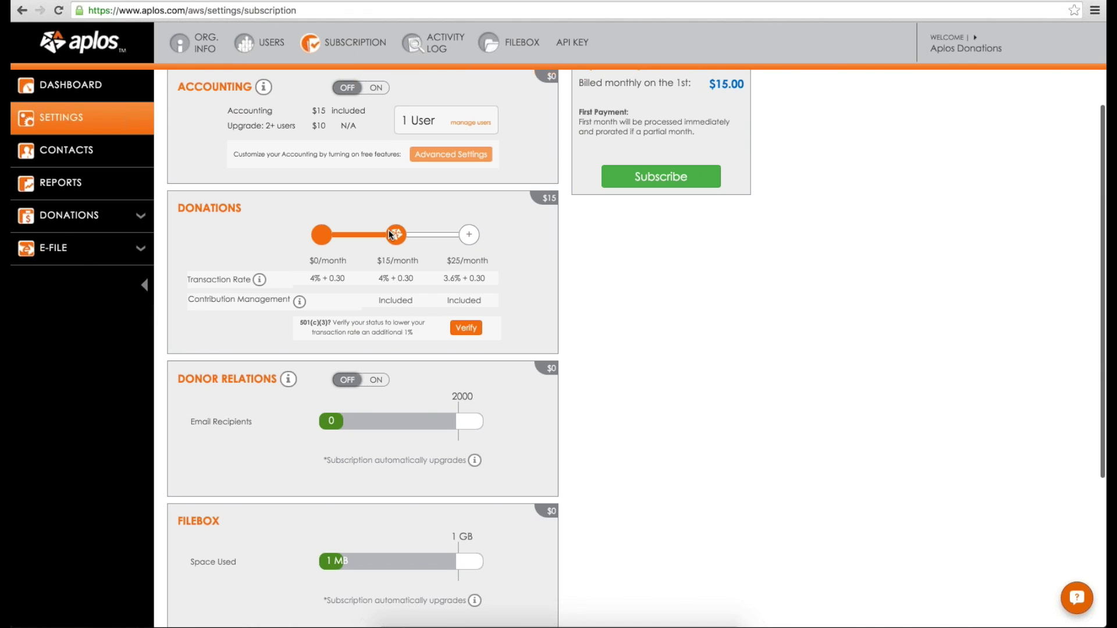
click(390, 234)
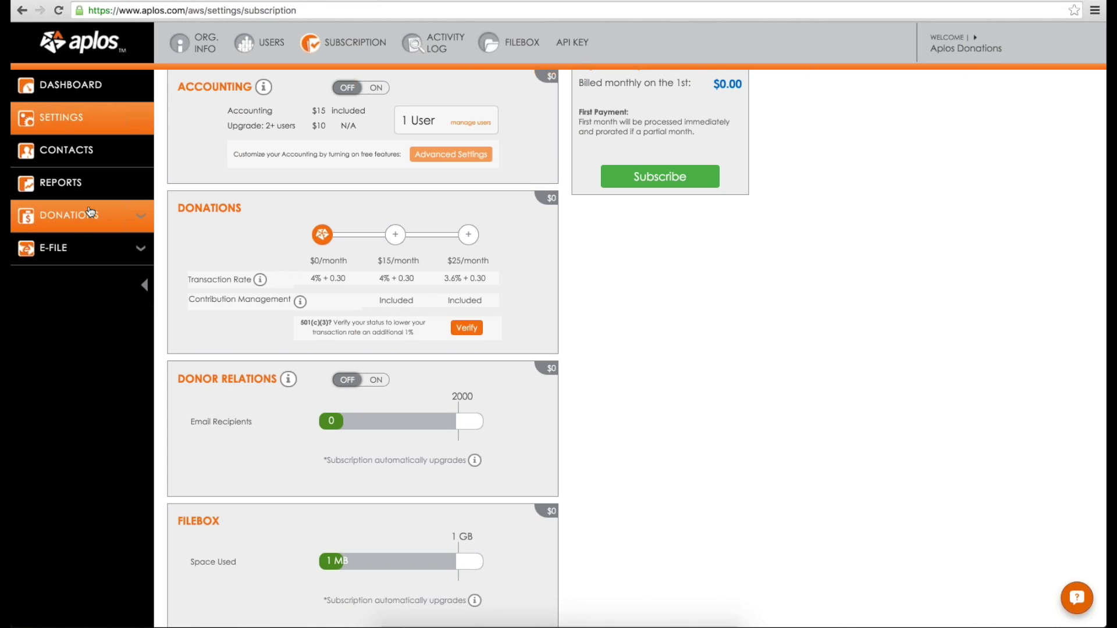
click(82, 216)
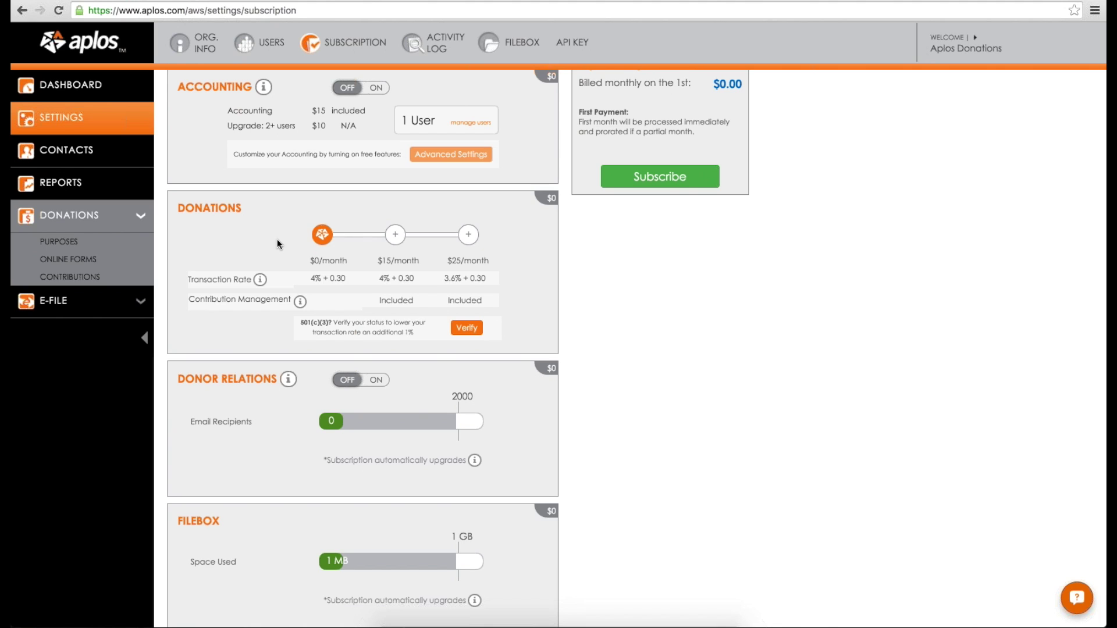
drag(189, 299, 288, 299)
click(395, 235)
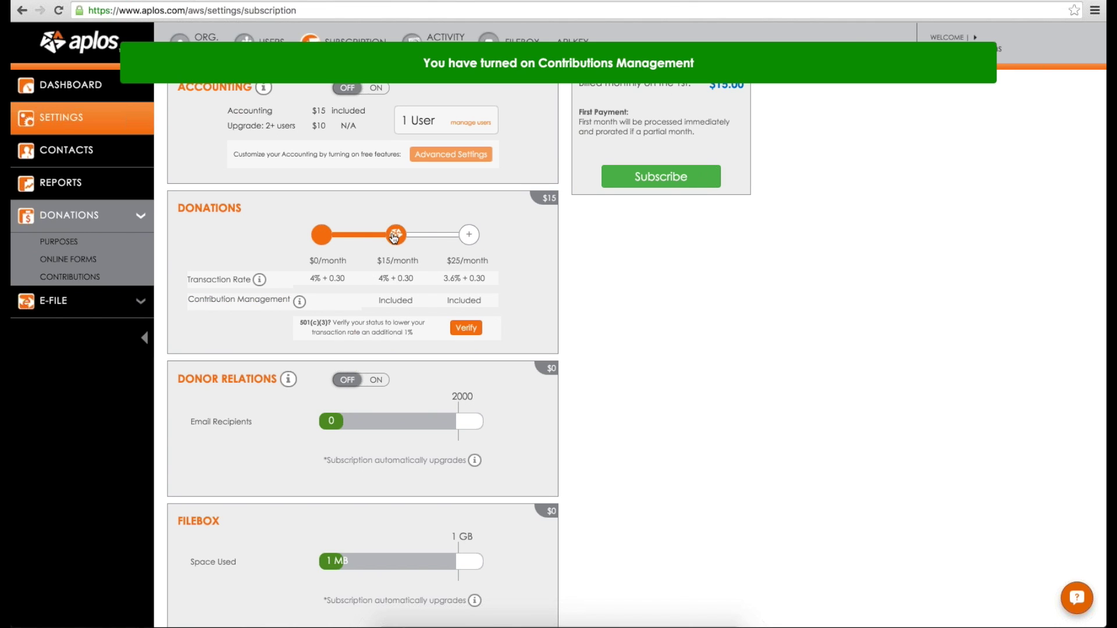
click(74, 278)
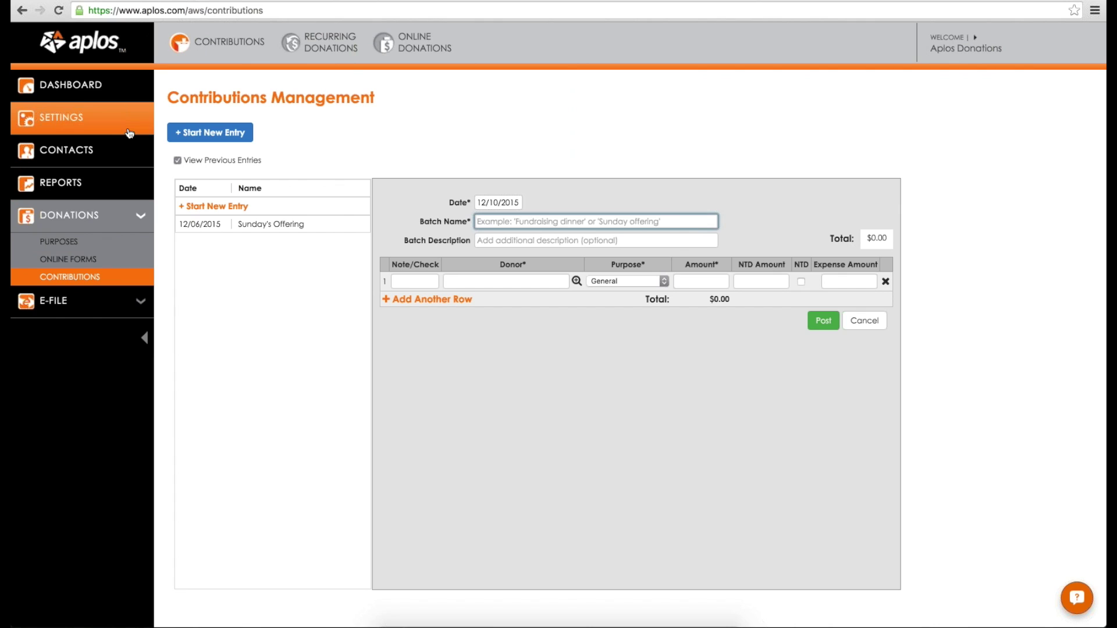
Step: Review the Subscription page's transaction rates, highlighting the $25/month tier and 3.6% rate
click(125, 133)
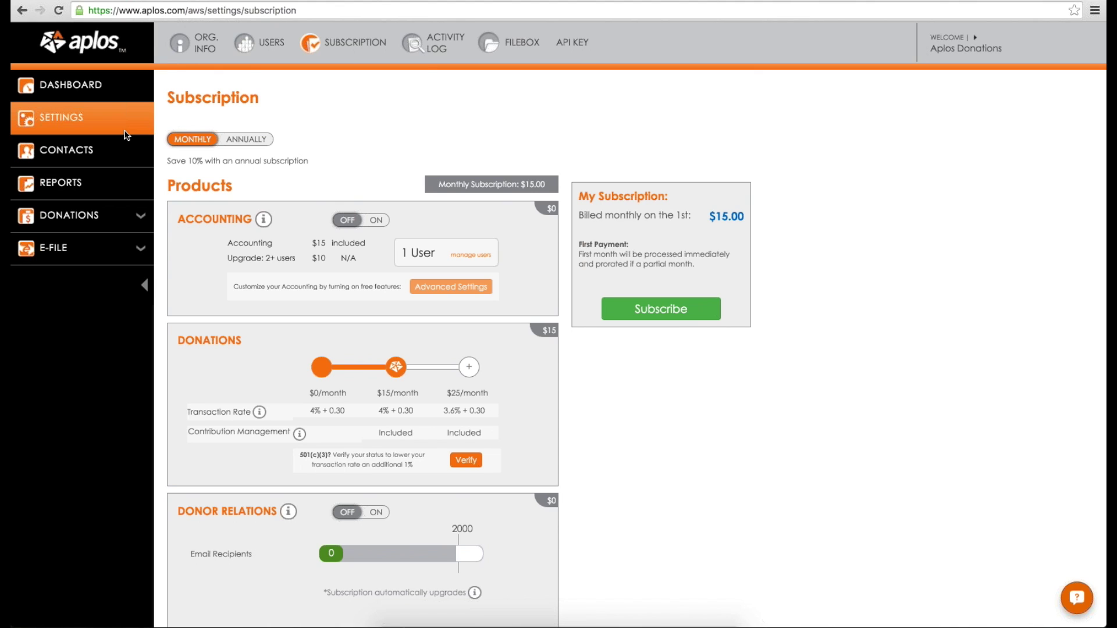
scroll(125, 135, down, 3)
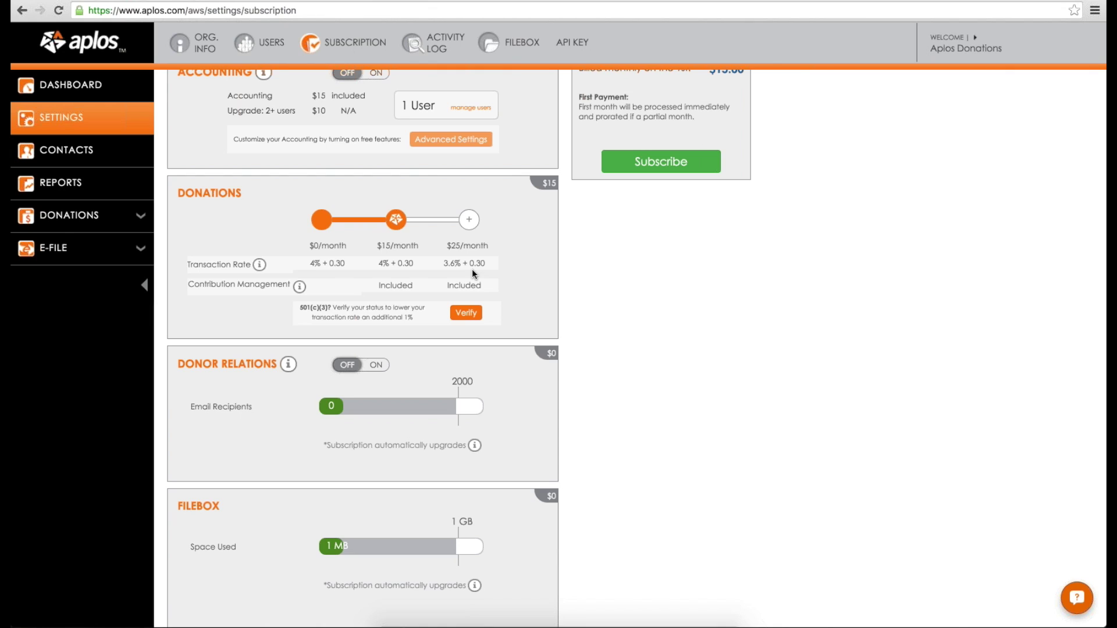
drag(444, 263, 483, 262)
click(501, 260)
drag(444, 263, 475, 263)
click(501, 276)
Step: Scroll through the Subscription page to review the remaining billing details
scroll(490, 267, up, 3)
scroll(466, 332, down, 3)
scroll(433, 381, up, 4)
scroll(478, 491, down, 2)
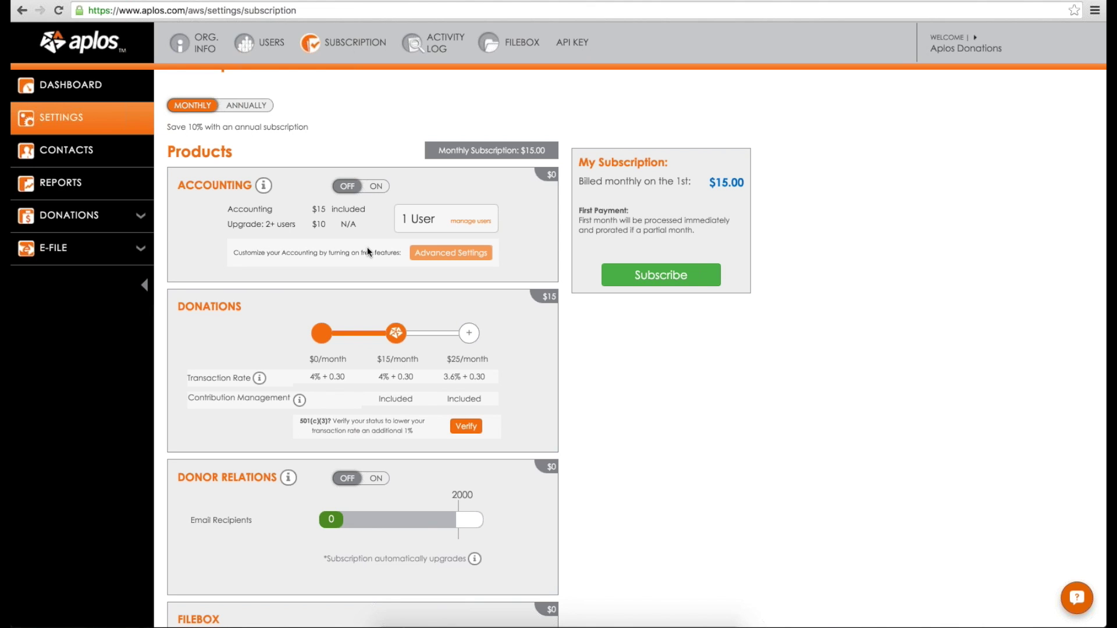
scroll(274, 347, down, 2)
scroll(273, 348, up, 1)
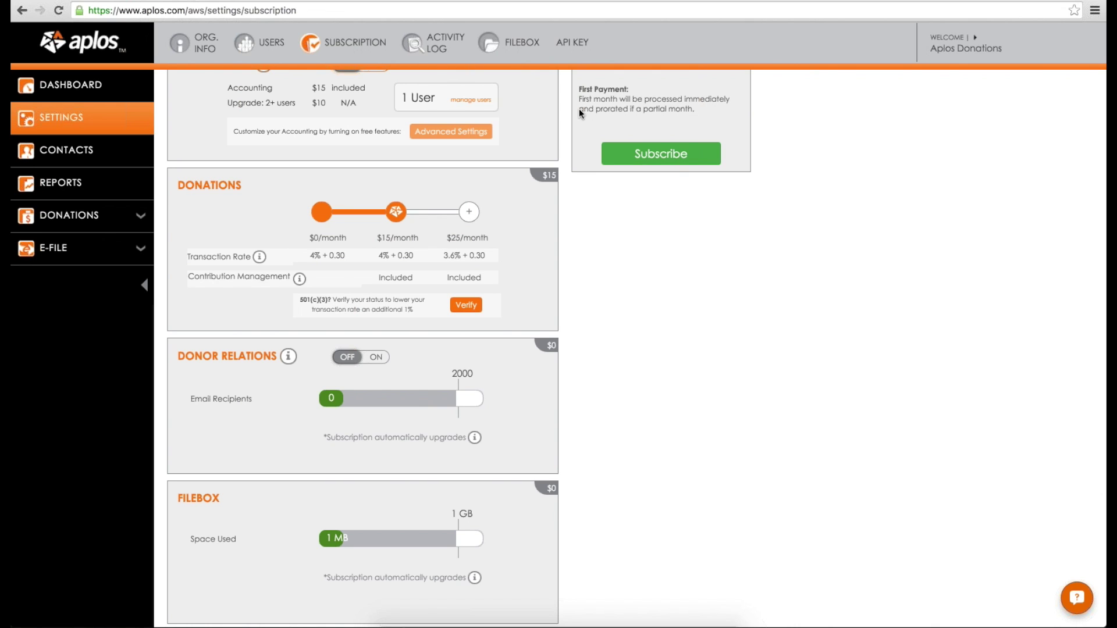
scroll(578, 108, up, 5)
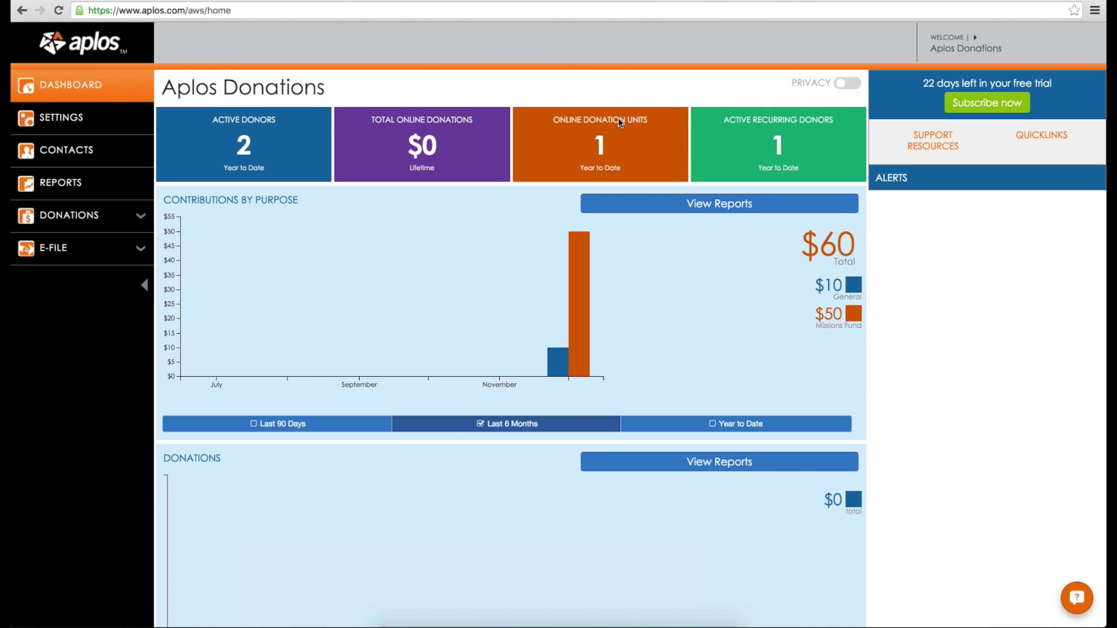
scroll(582, 210, down, 2)
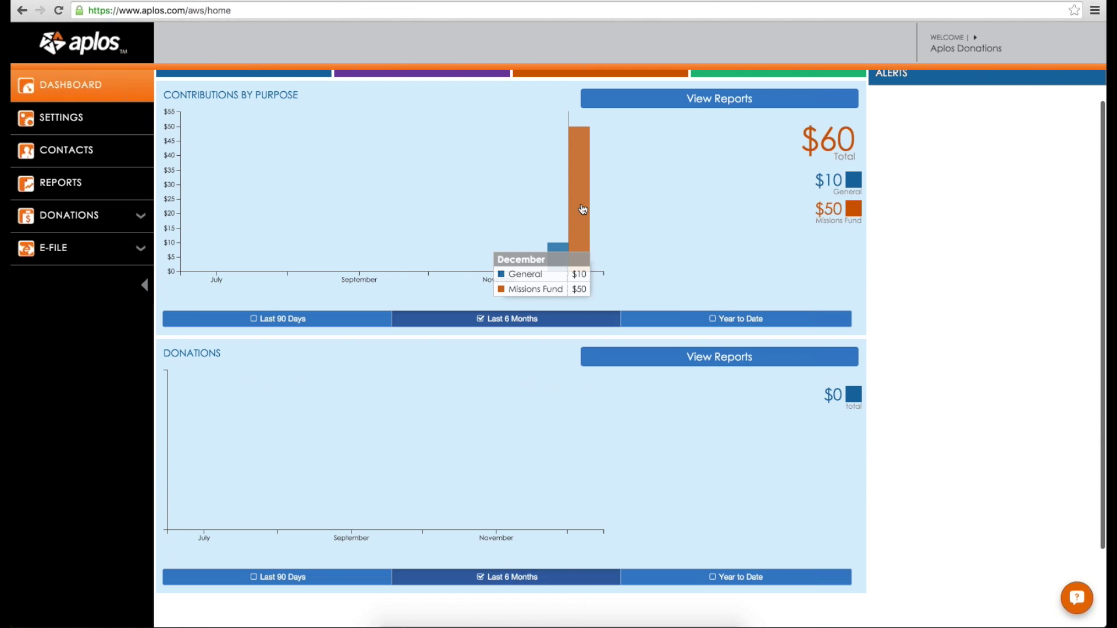
scroll(582, 210, up, 2)
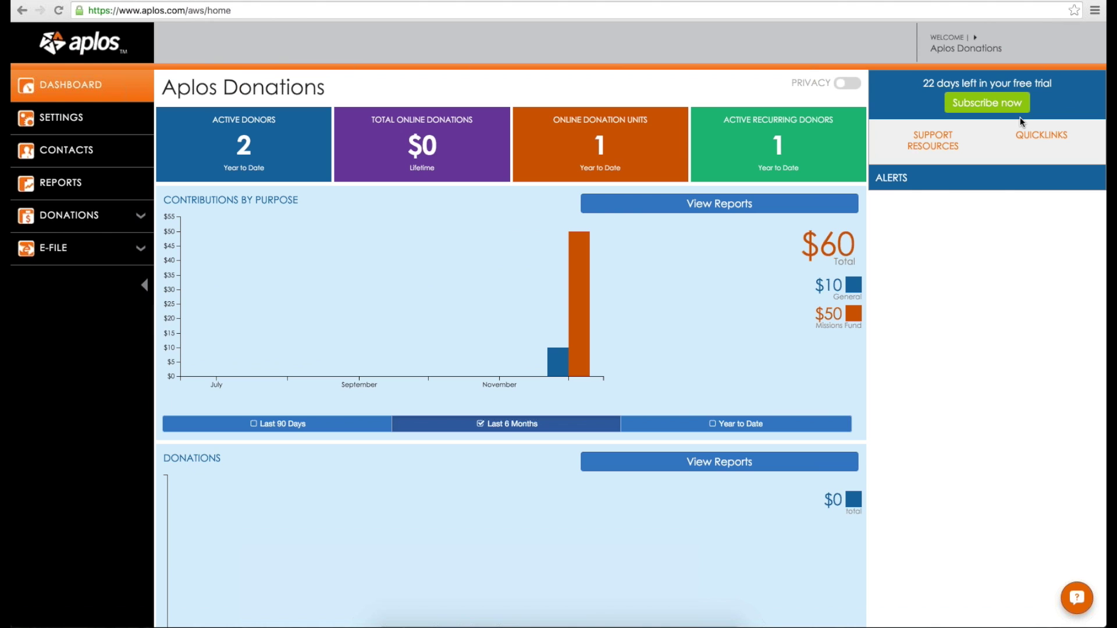